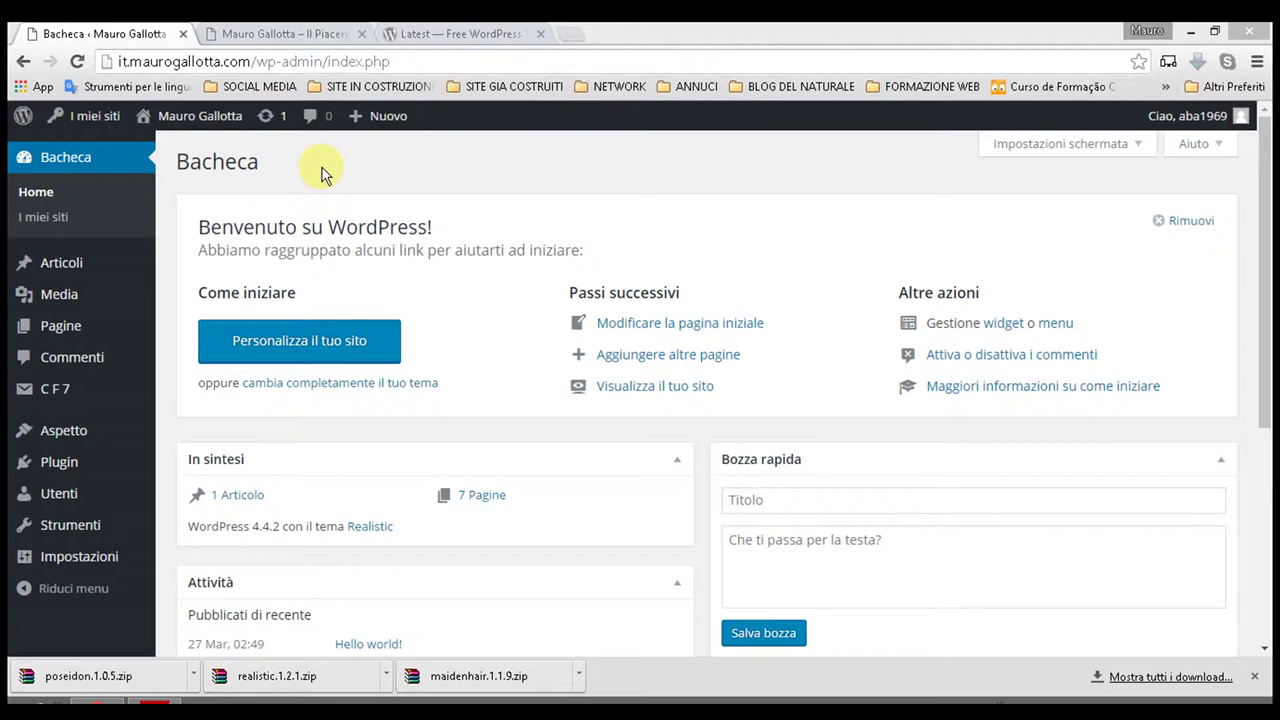
Step: Dismiss the browser's downloads bar and reload the live site's home page to view its current design
left_click(1262, 680)
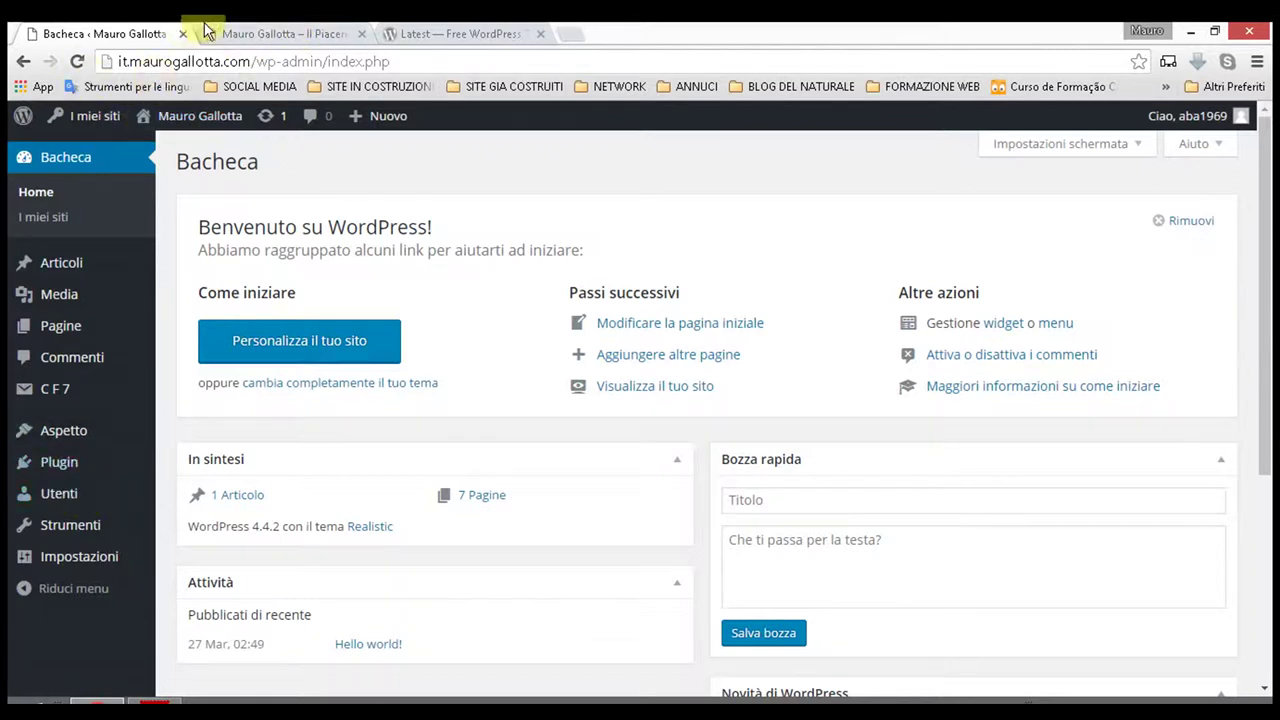
left_click(268, 33)
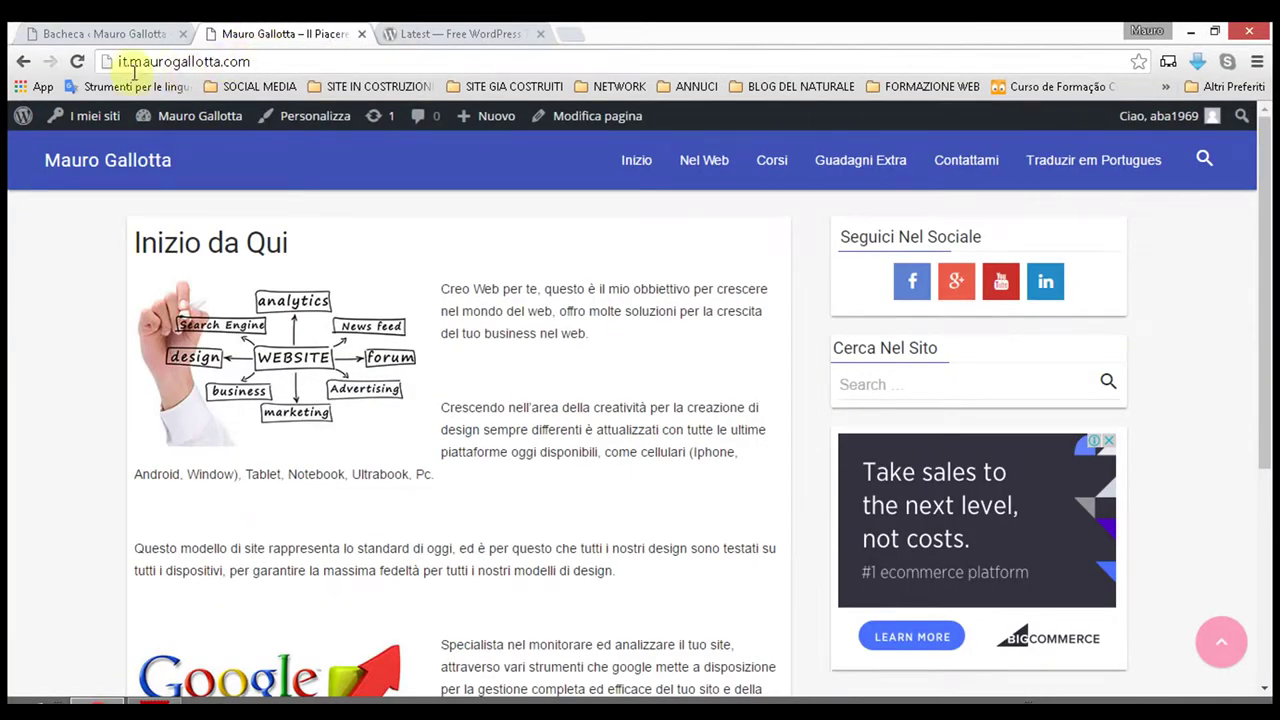
left_click(78, 63)
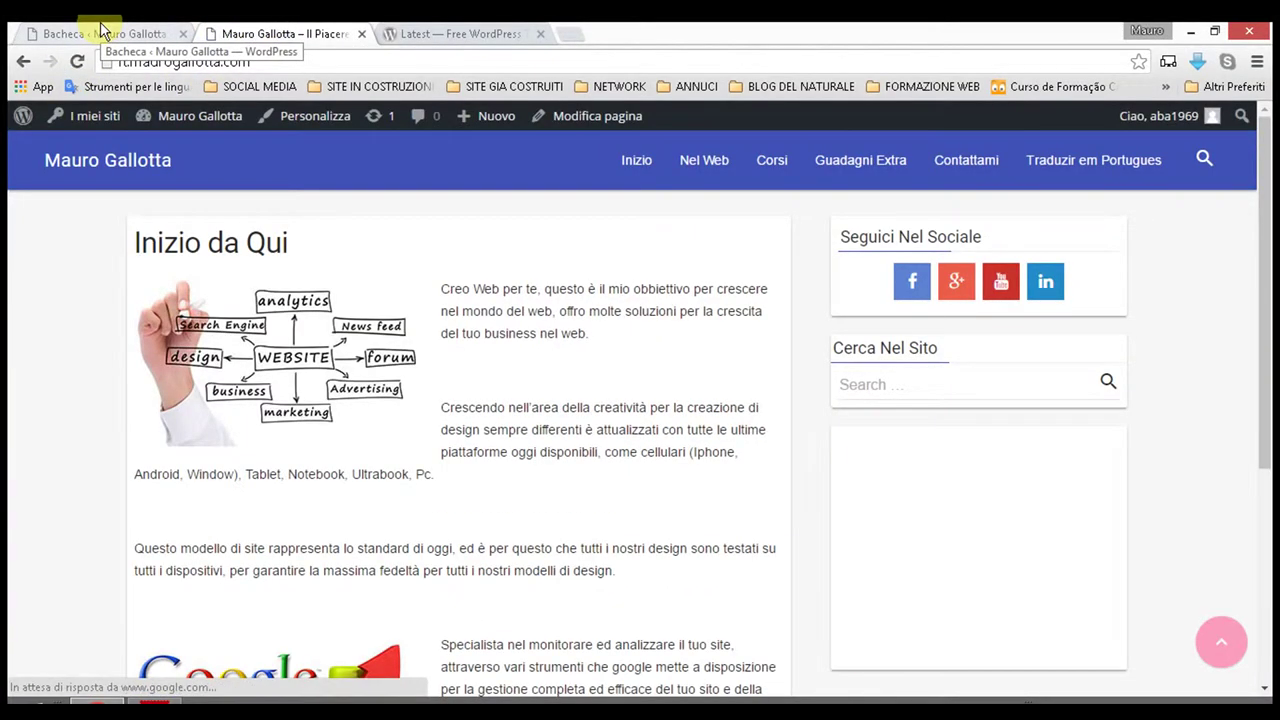
Step: Return to the WordPress dashboard and open the page of installed themes
left_click(100, 30)
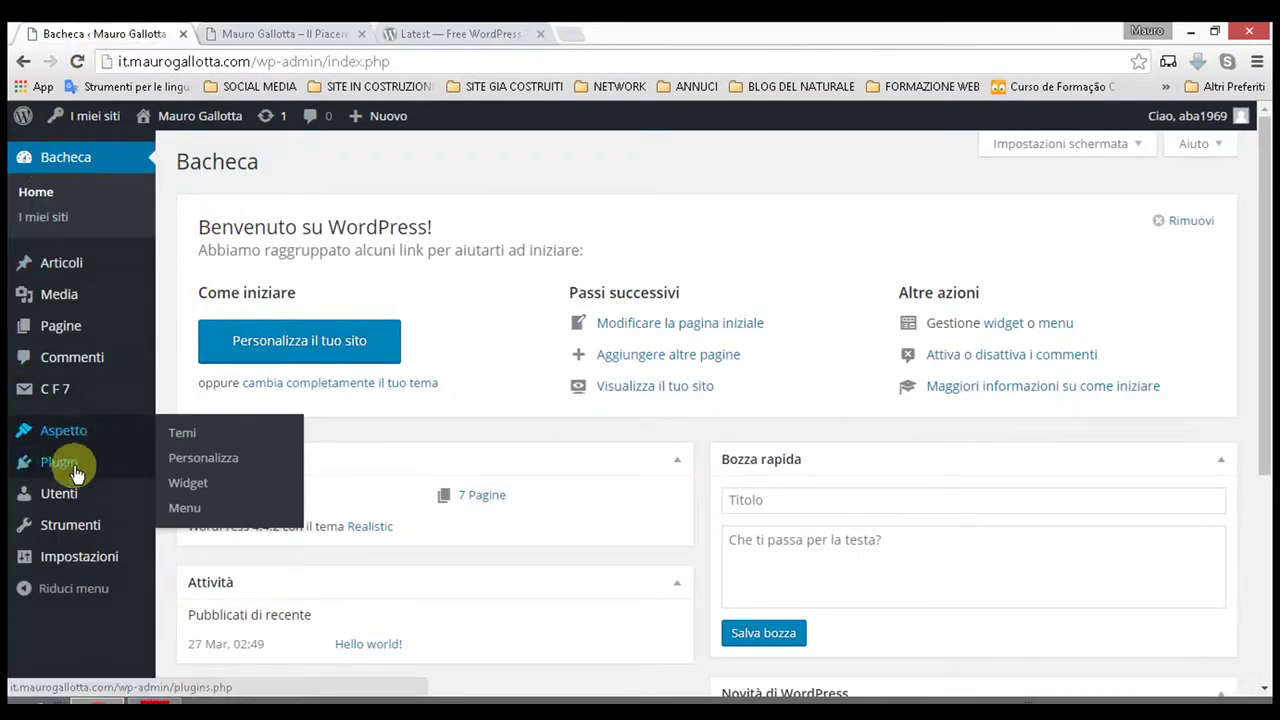
mouse_move(86, 430)
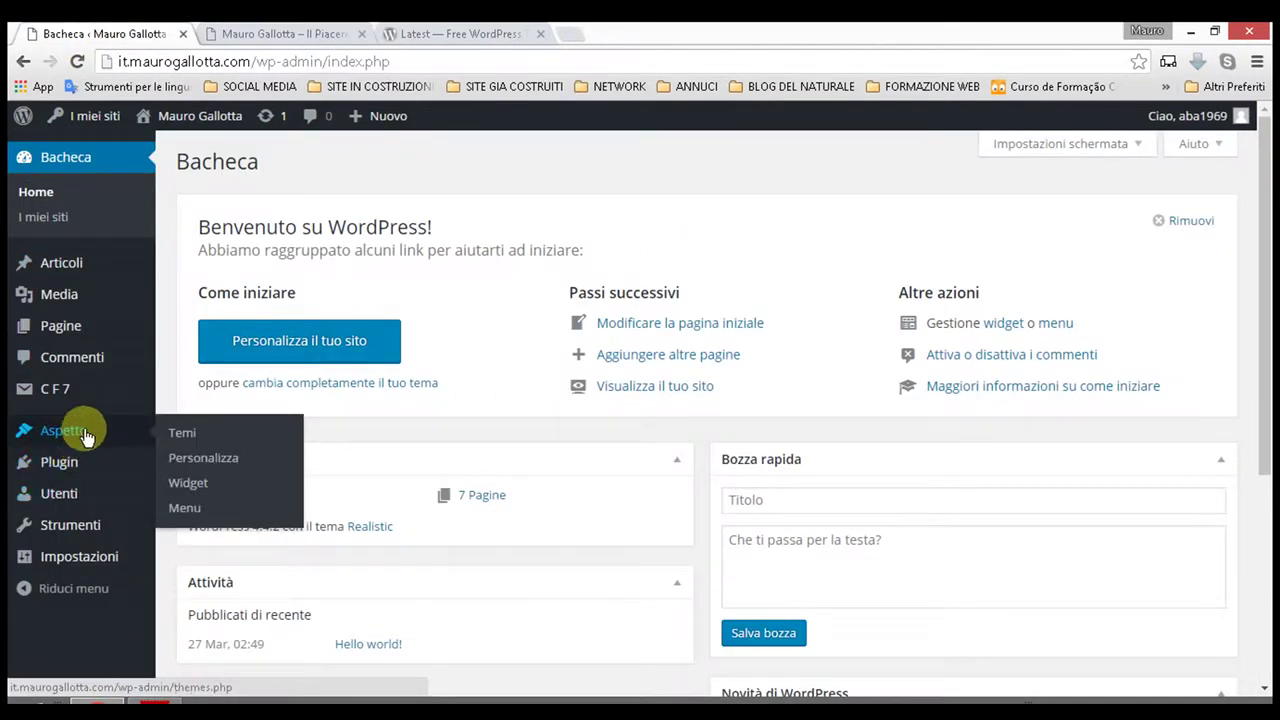
left_click(177, 437)
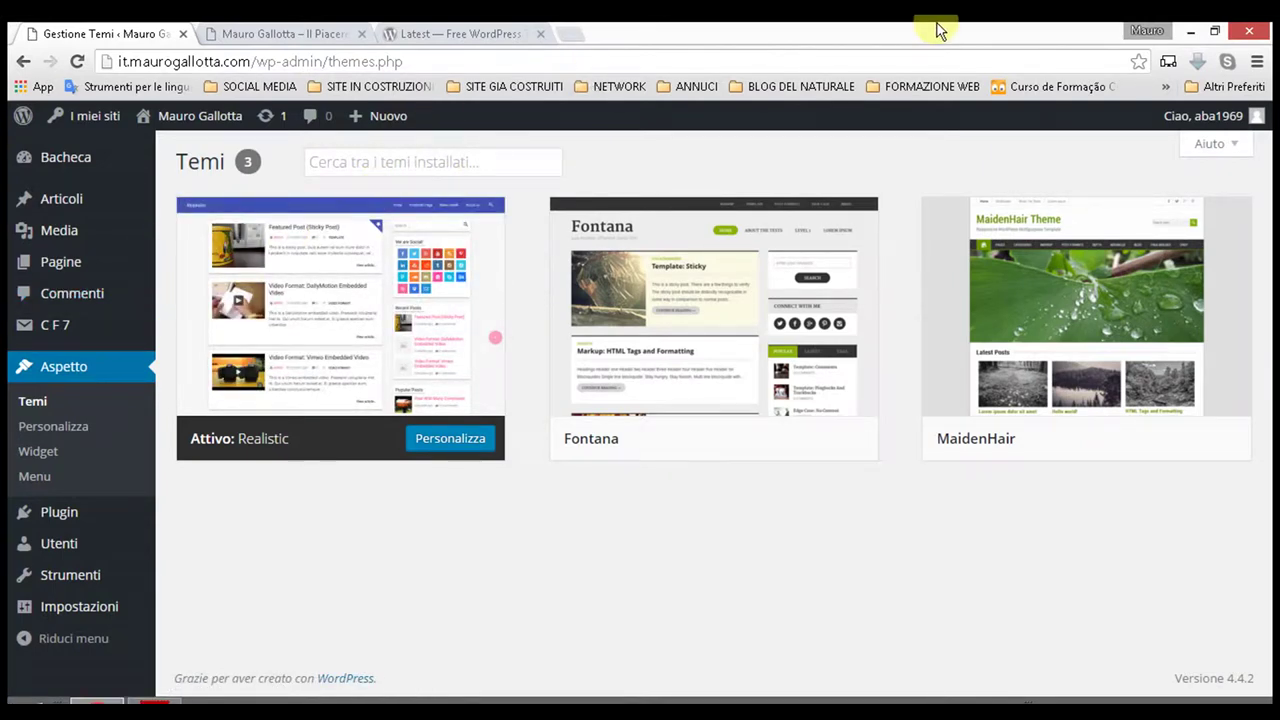
Step: Go to the desktop and extract the poseidon.1.0.5 archive in place
left_click(1190, 34)
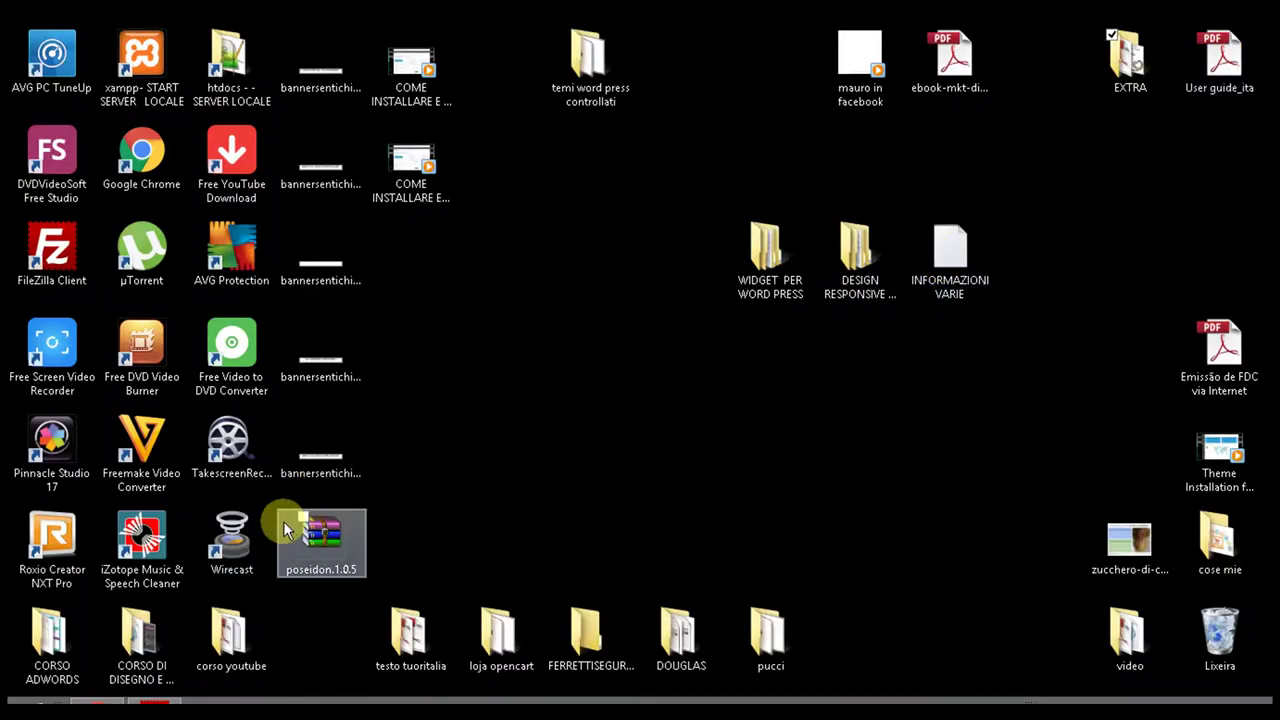
right_click(316, 540)
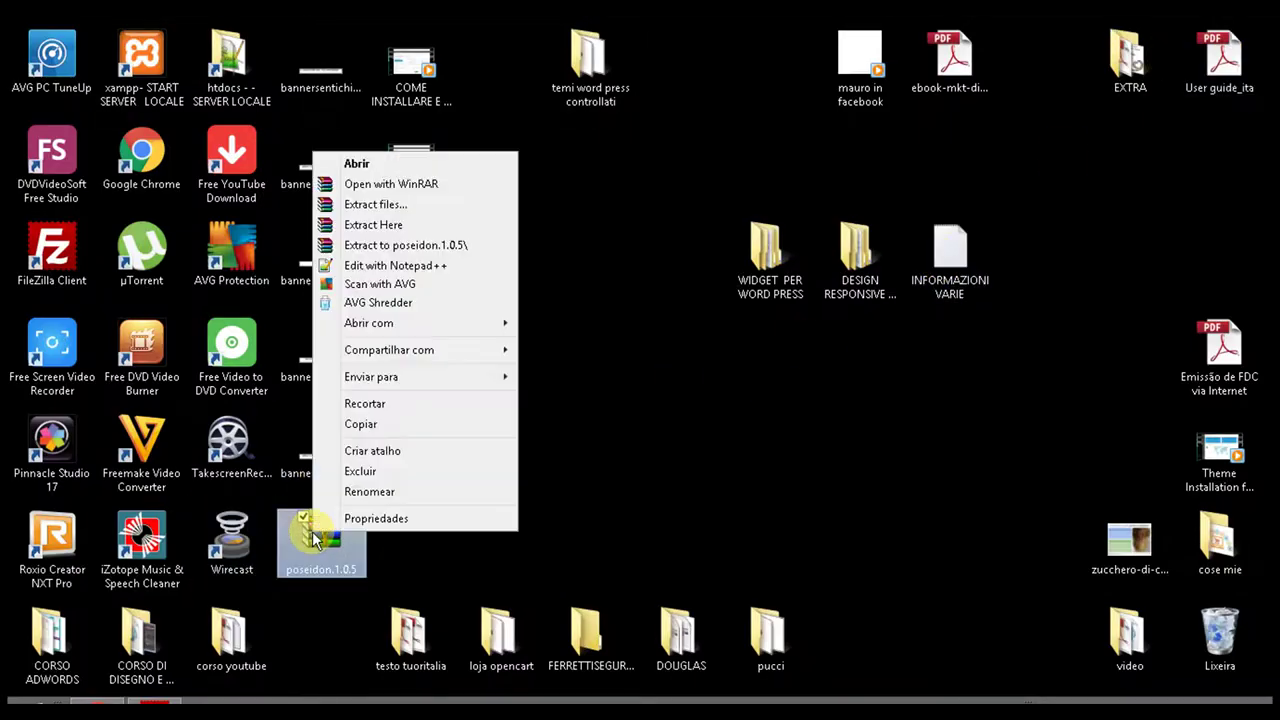
left_click(398, 228)
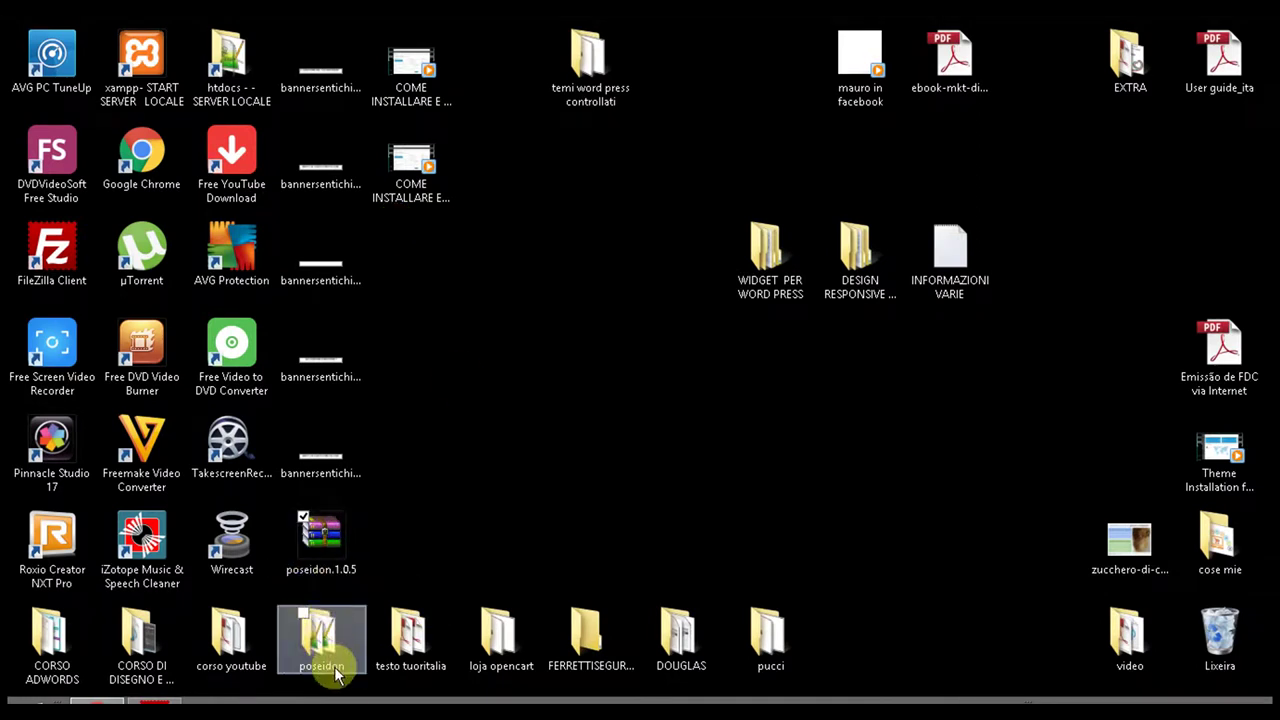
Step: Delete the poseidon.1.0.5 archive from the desktop and move the extracted poseidon folder into its place
left_click(326, 538)
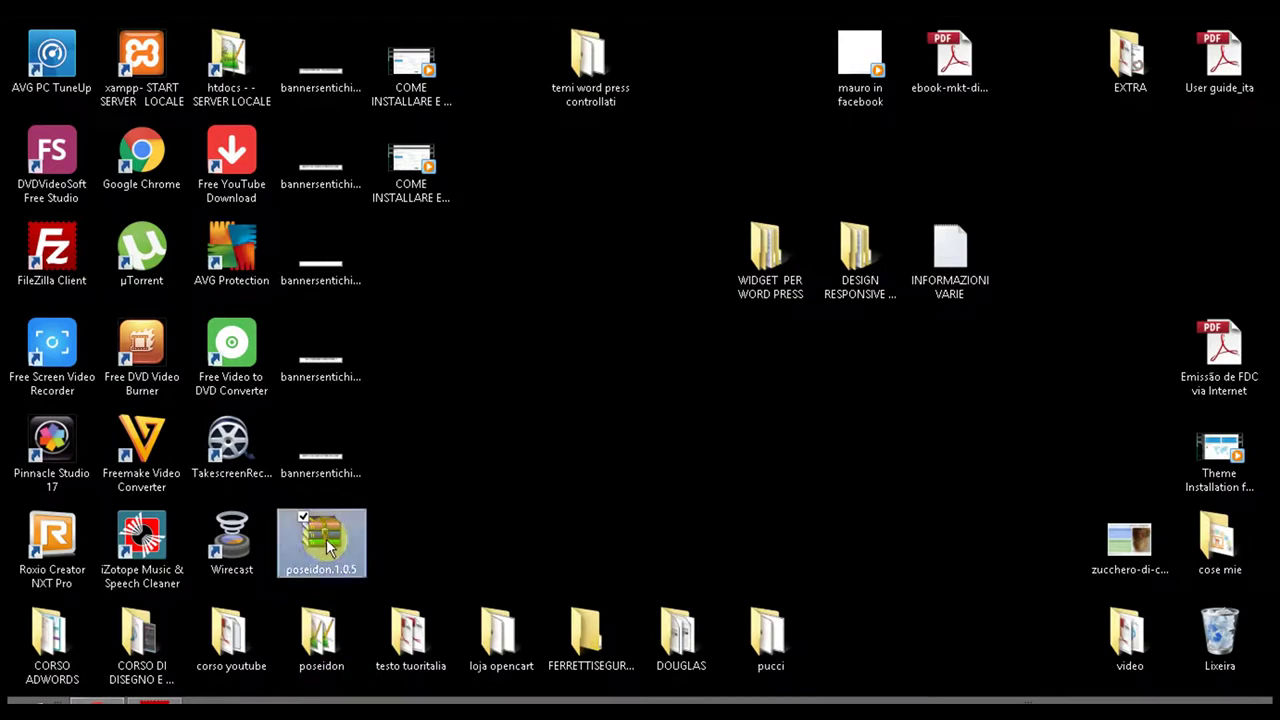
right_click(326, 538)
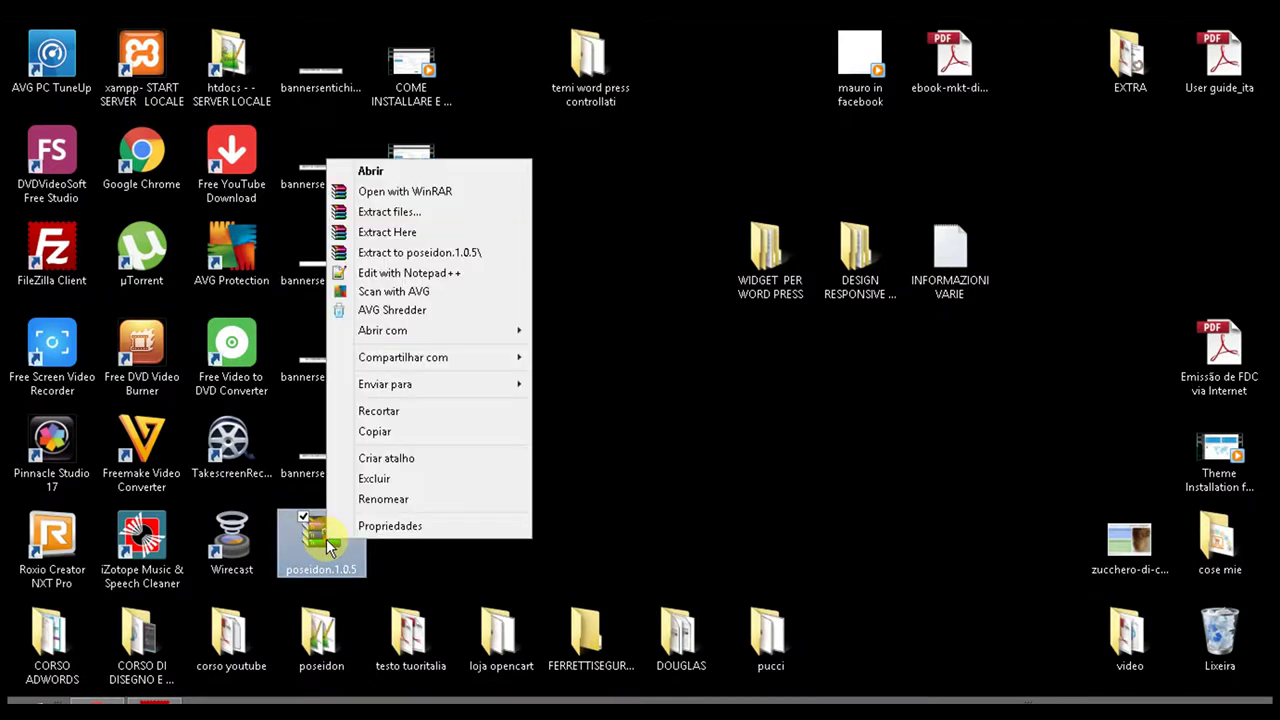
left_click(433, 482)
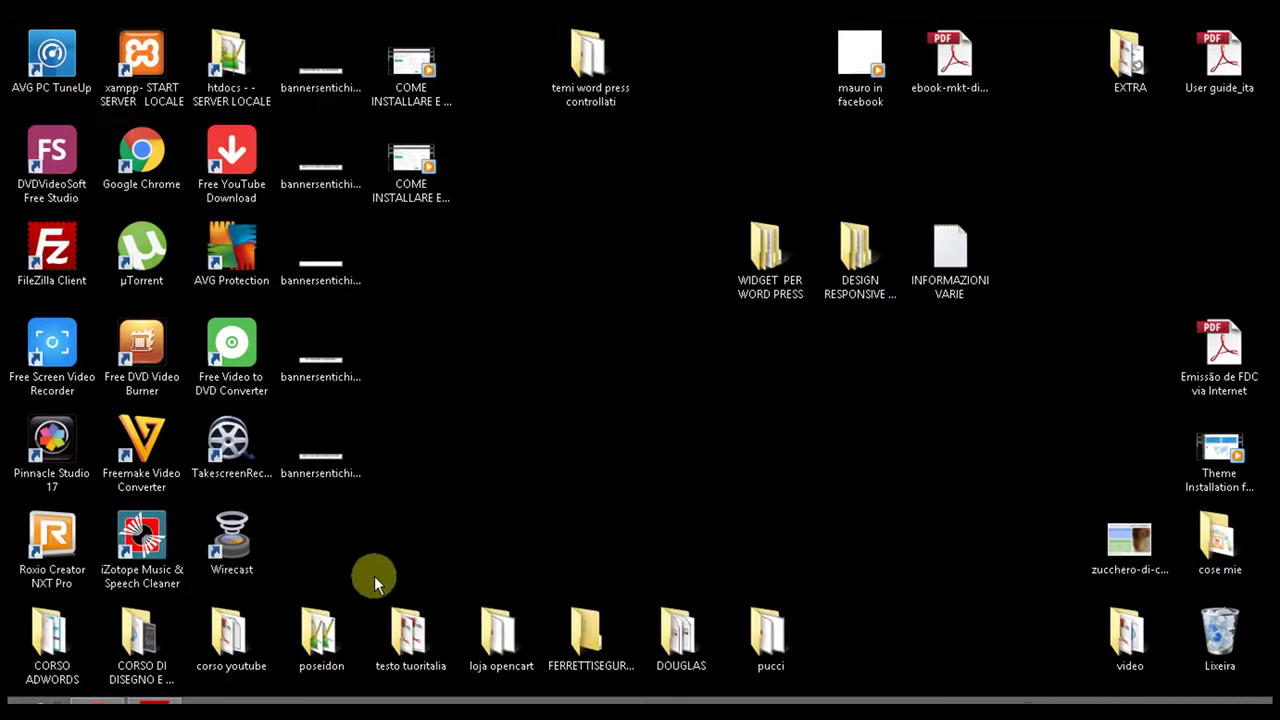
left_click_drag(318, 632, 322, 537)
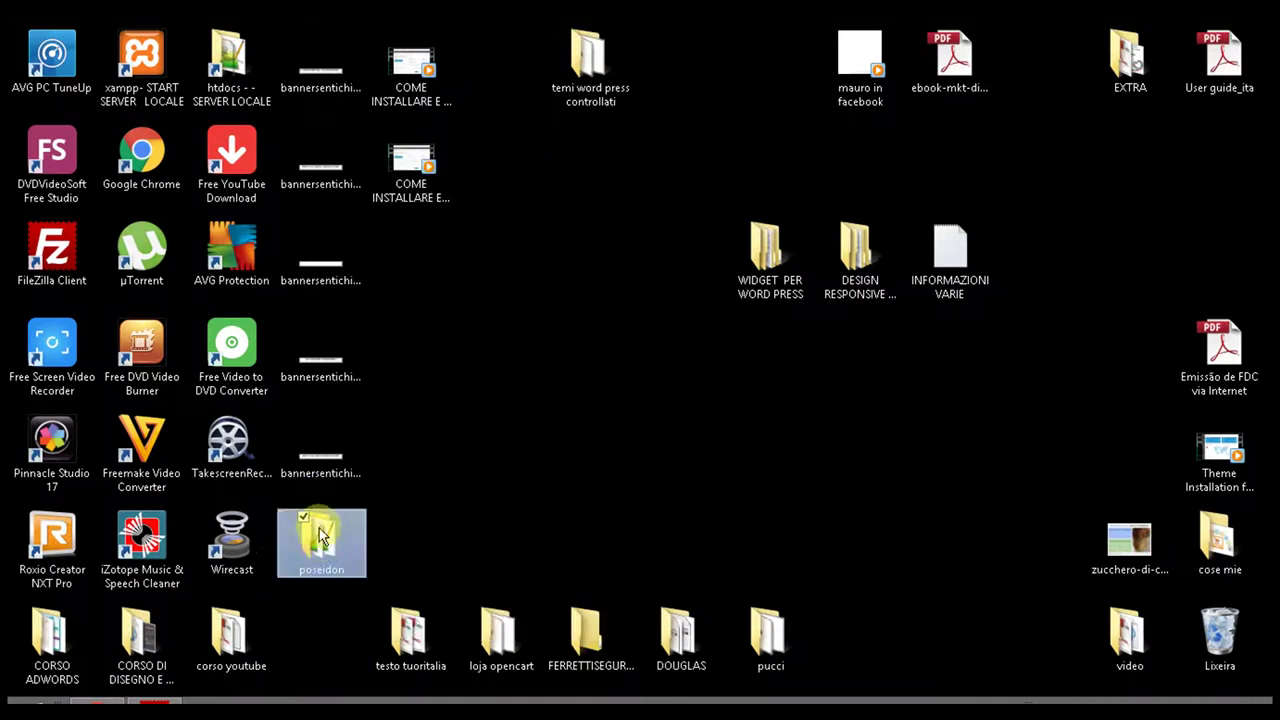
Step: Switch to FileZilla, refresh the local Desktop listing and select the poseidon folder
mouse_move(110, 702)
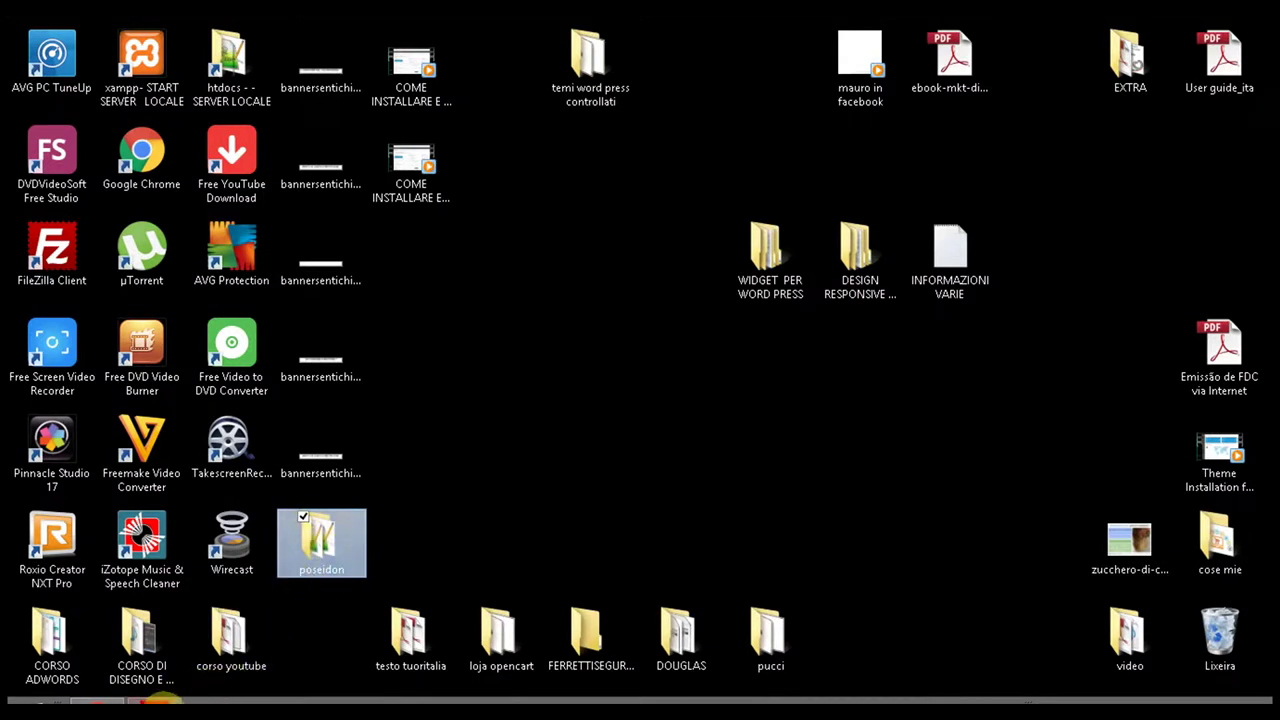
left_click(160, 700)
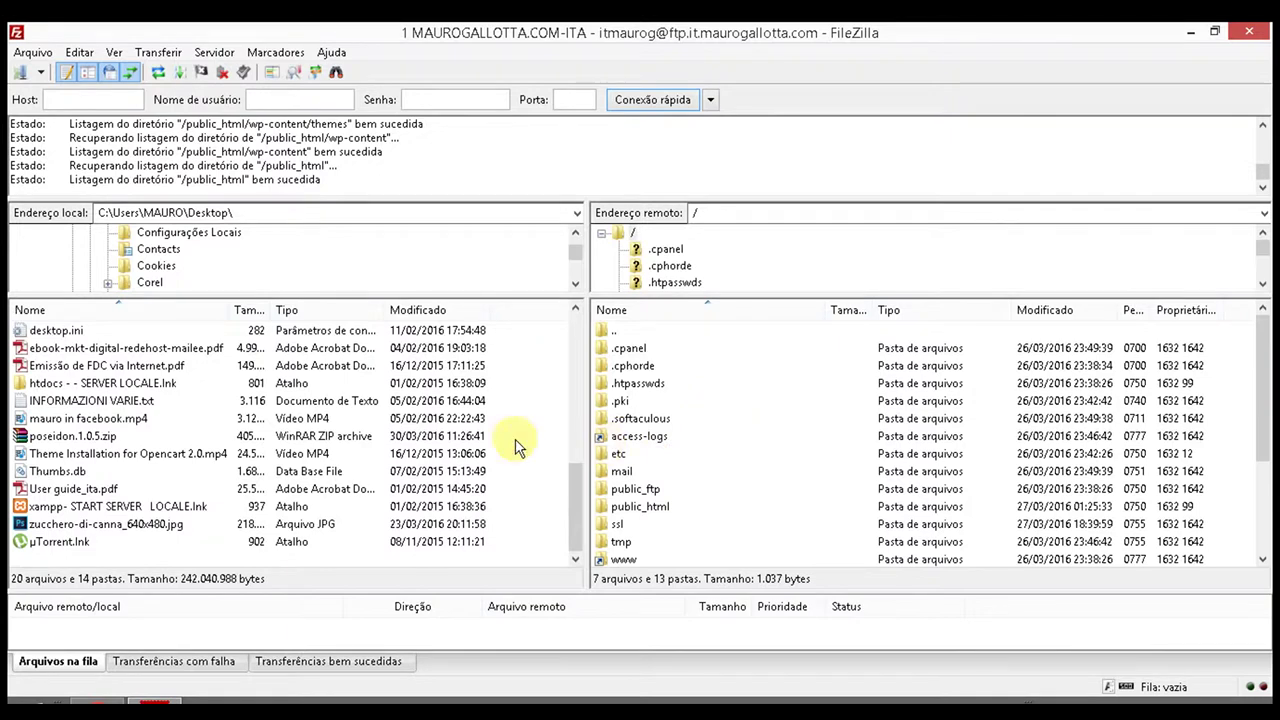
right_click(529, 405)
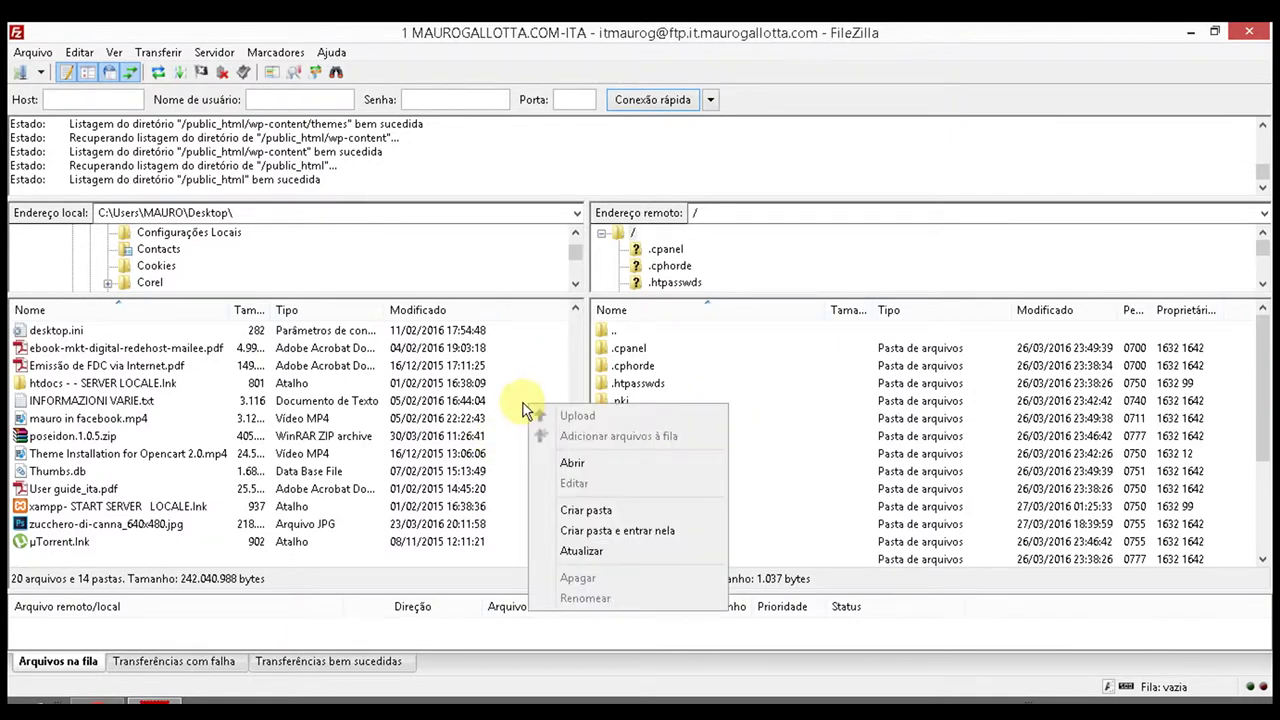
left_click(580, 551)
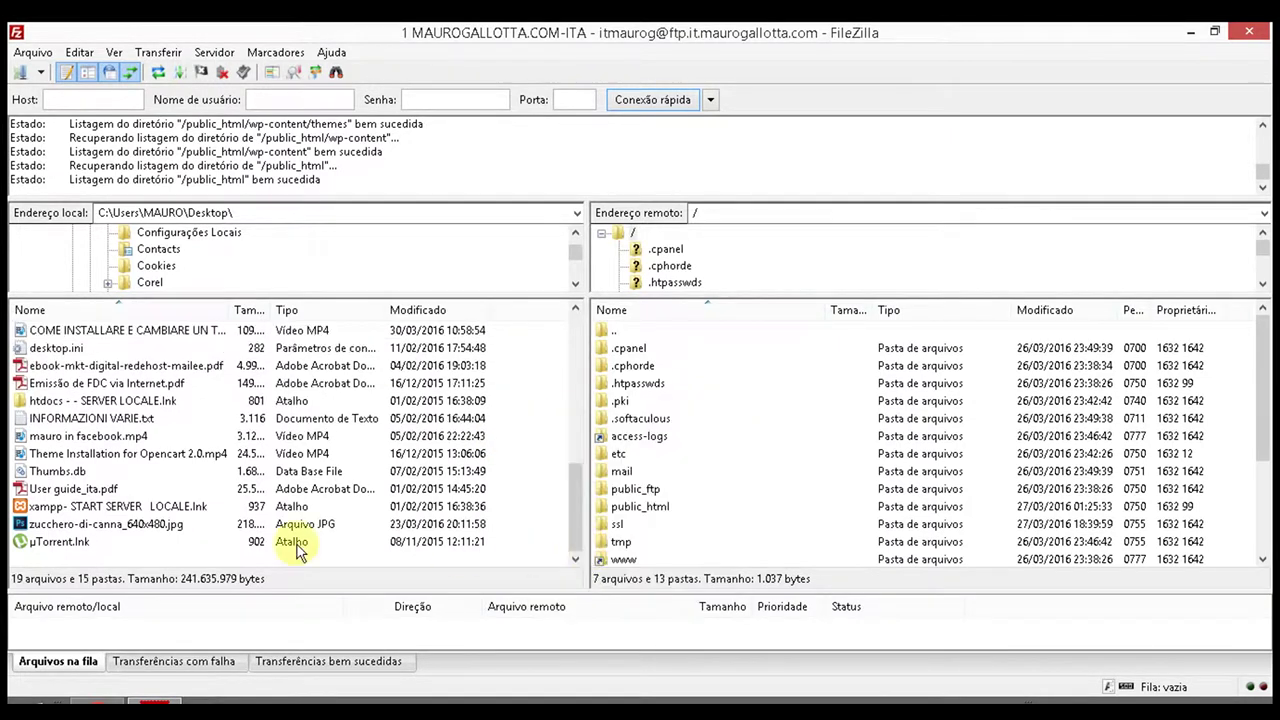
scroll(178, 465, "up", 1)
scroll(175, 463, "up", 6)
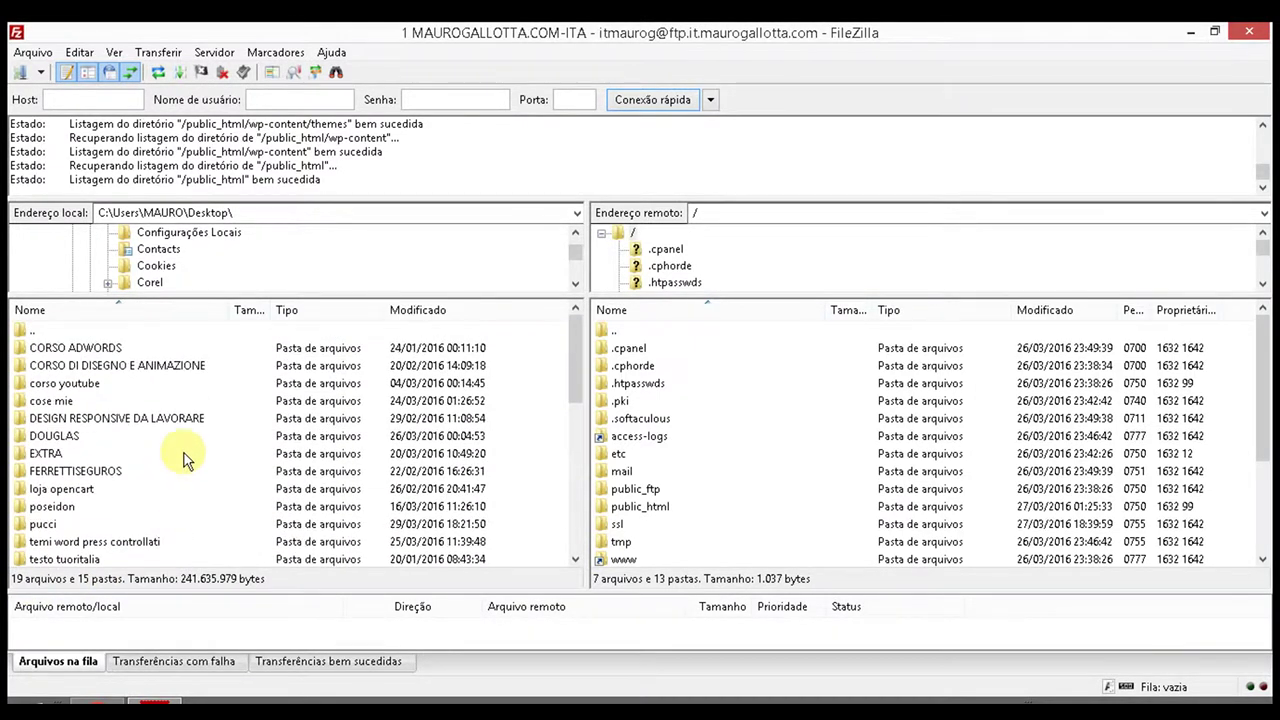
scroll(131, 383, "down", 1)
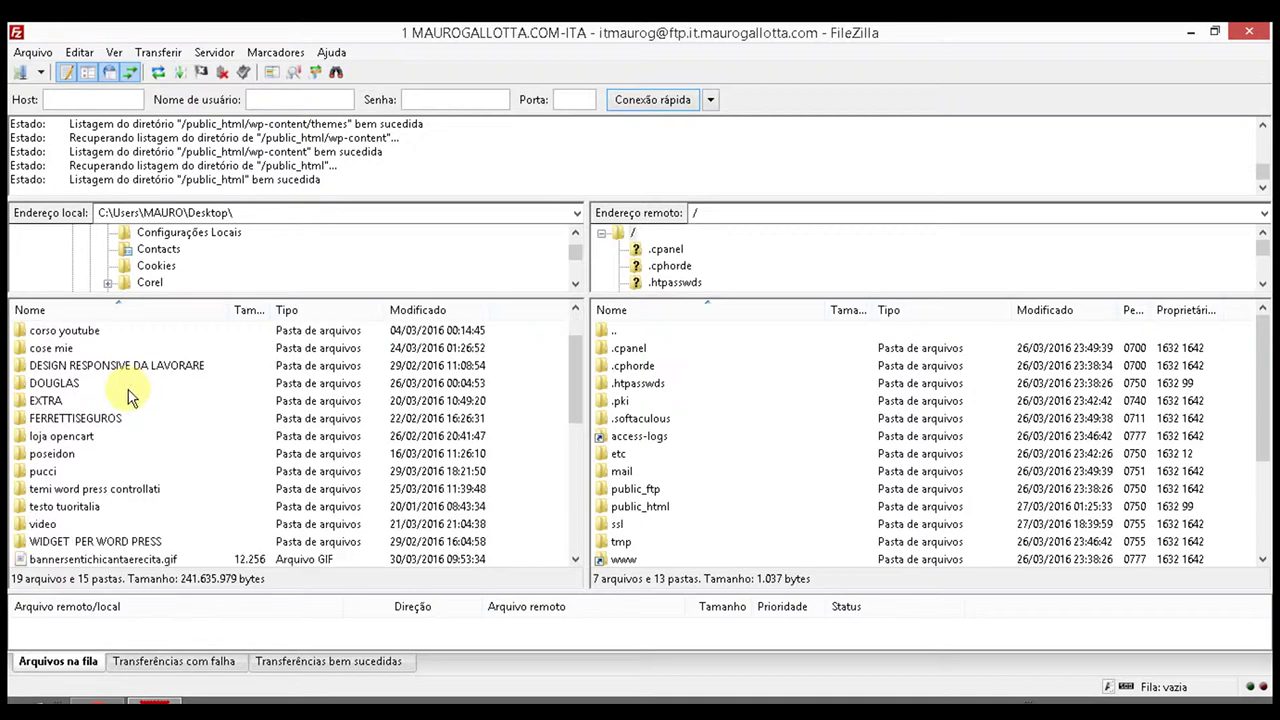
left_click(41, 455)
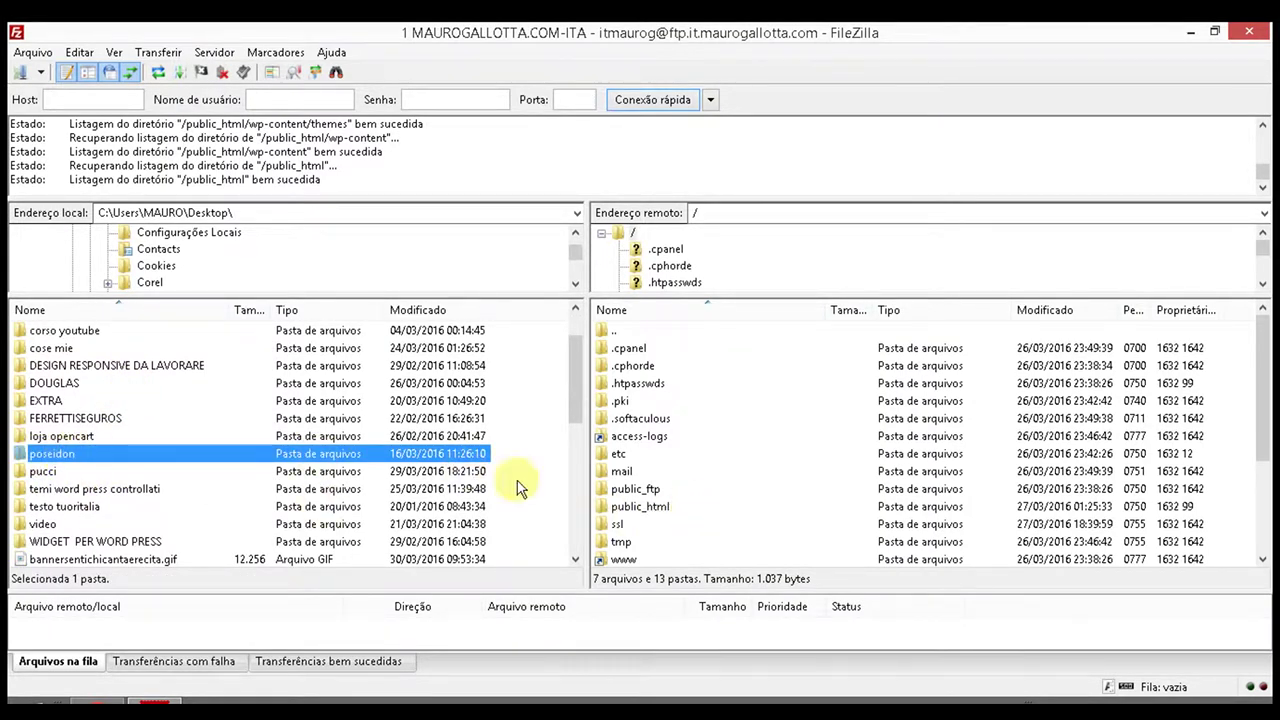
Step: Open the remote folder /public_html/wp-content/themes on the server
left_click(630, 508)
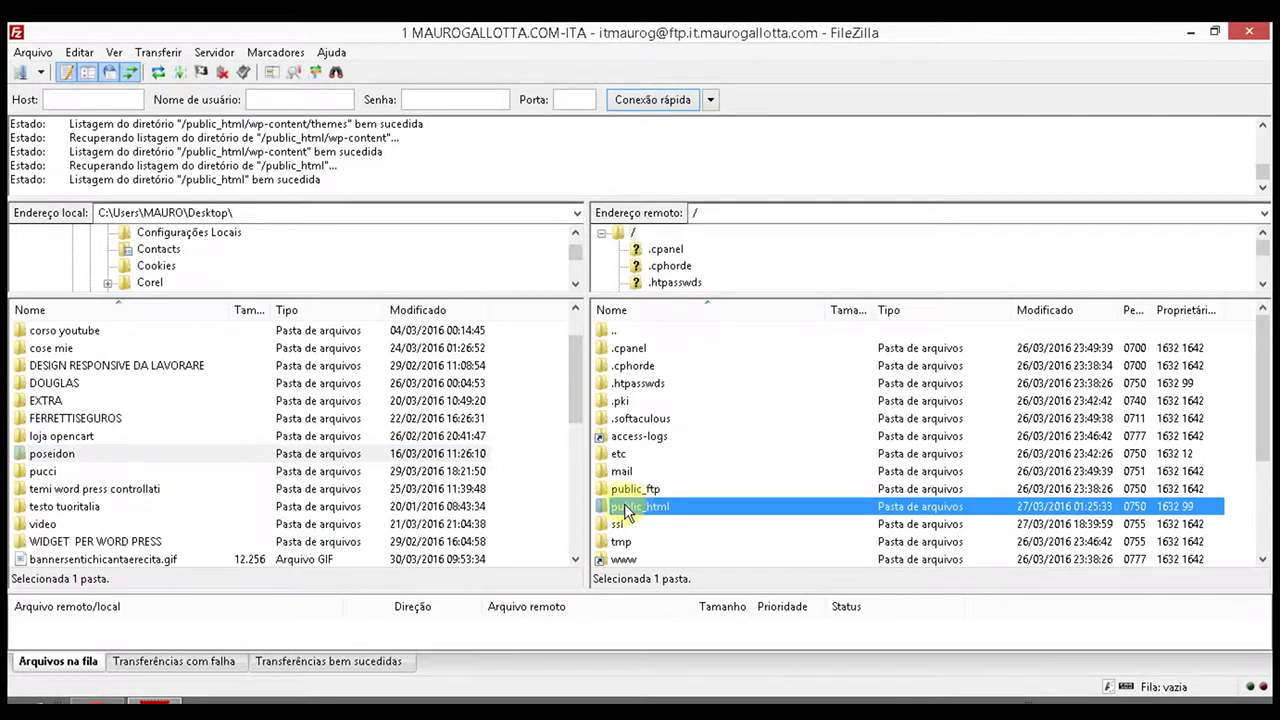
double_click(600, 506)
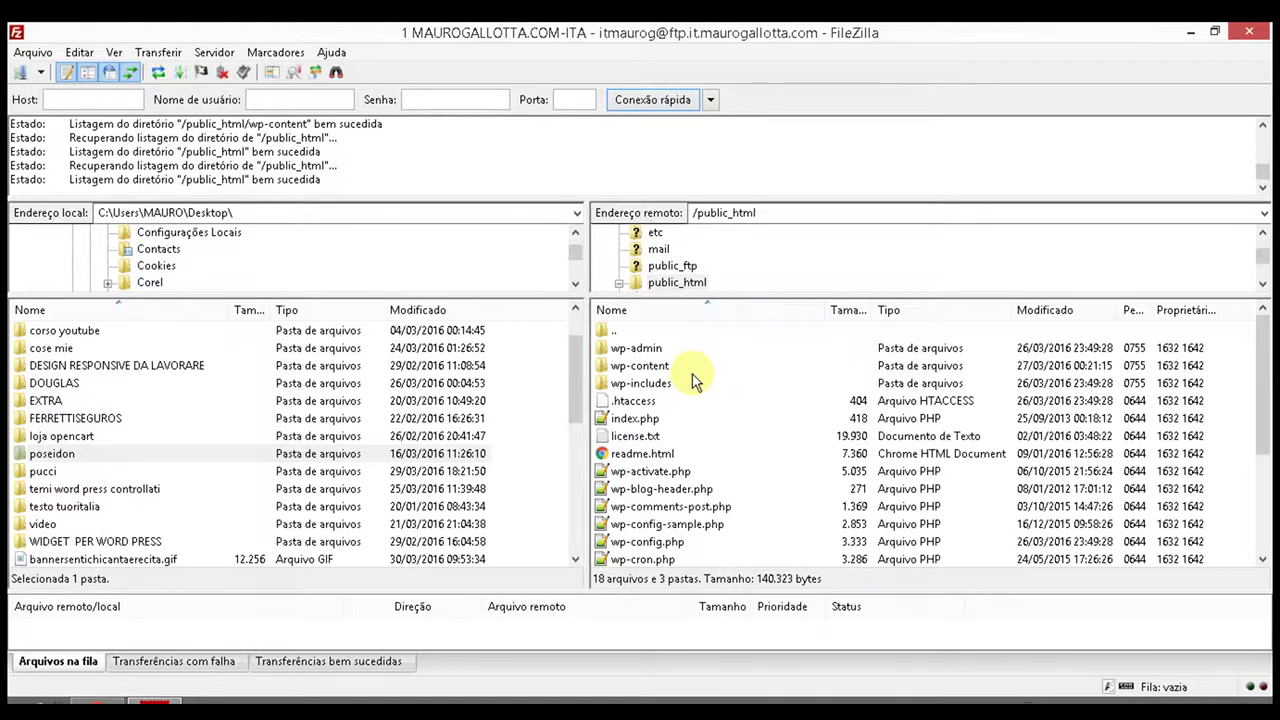
left_click(600, 366)
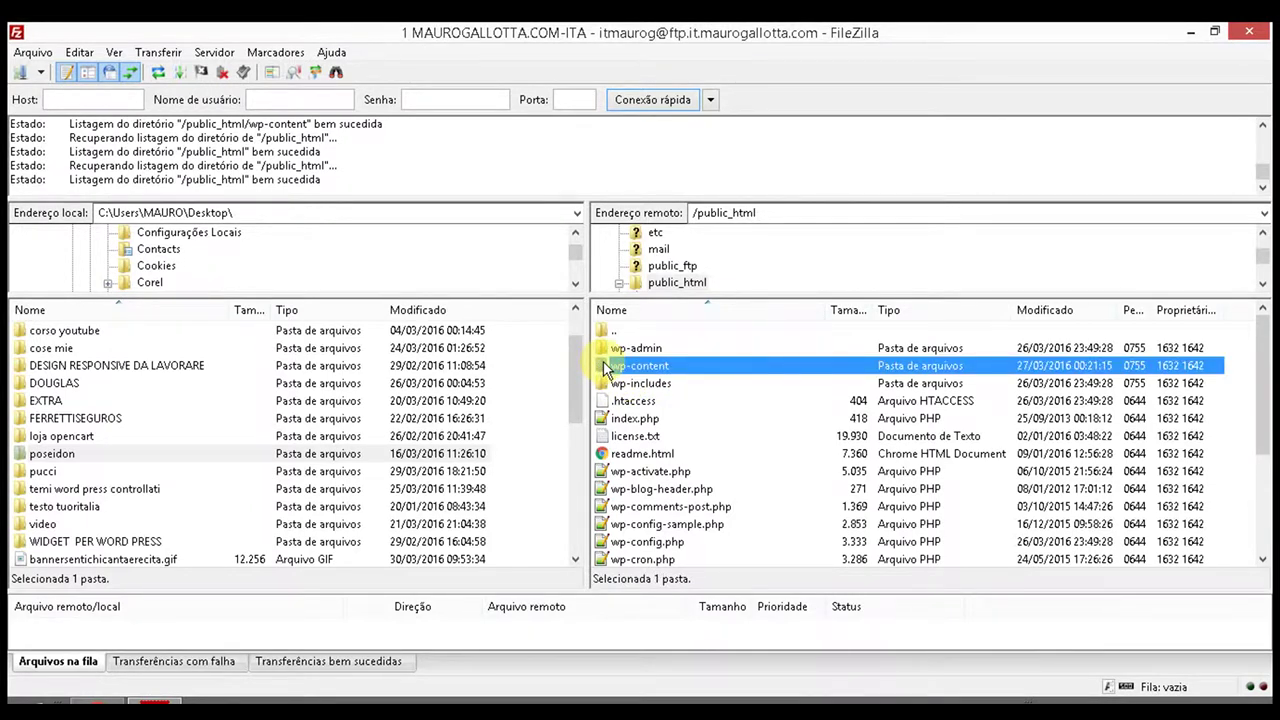
double_click(603, 366)
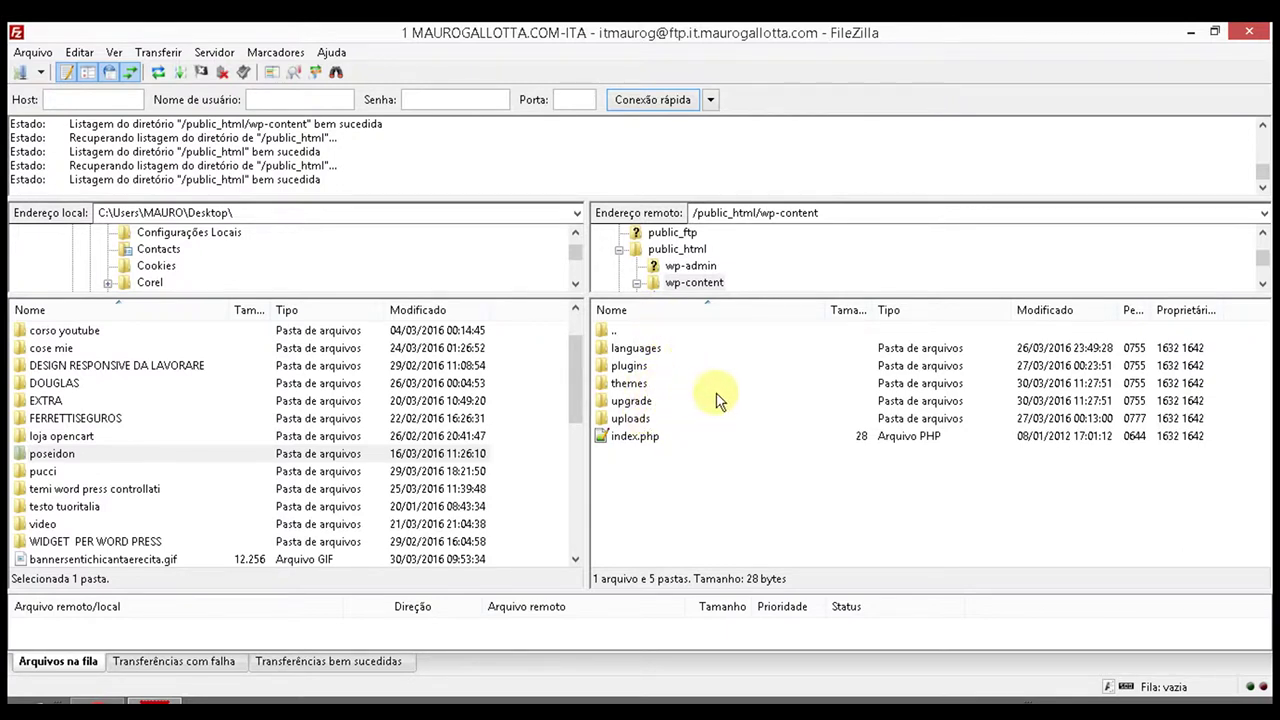
double_click(628, 384)
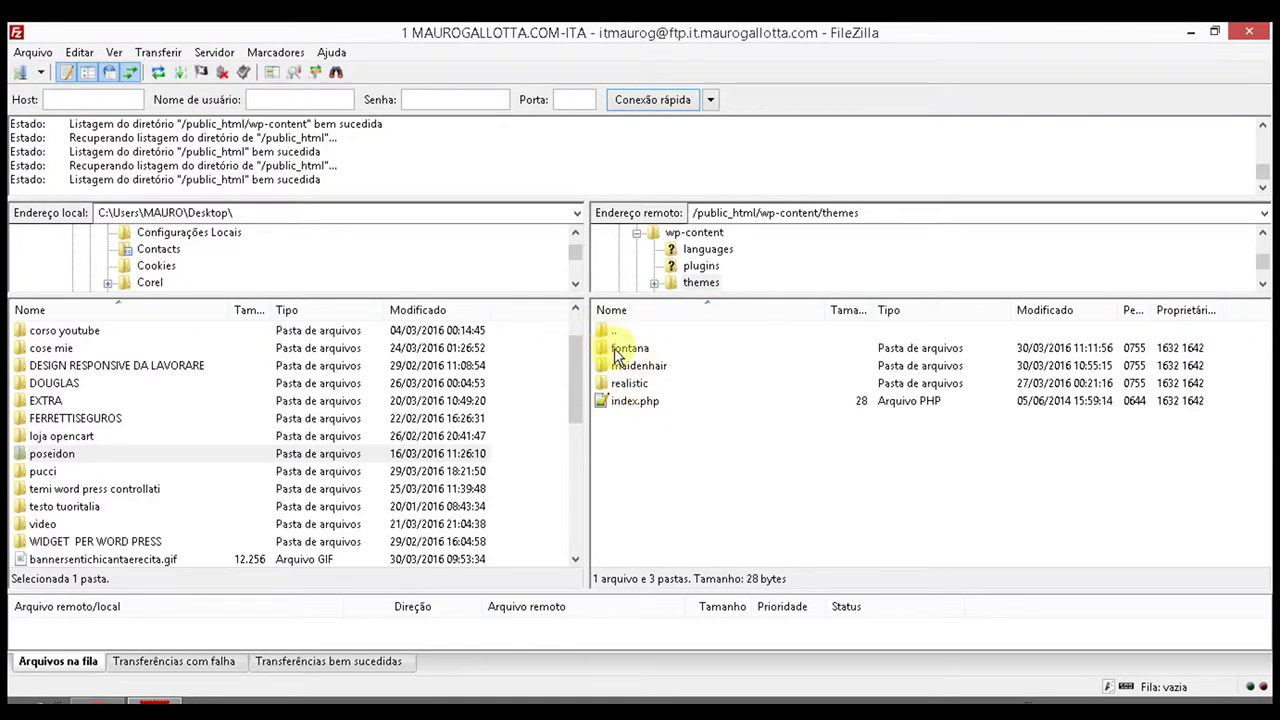
Step: Compare the remote fontana, maidenhair and realistic folders with the themes installed in the WordPress dashboard
left_click(617, 355)
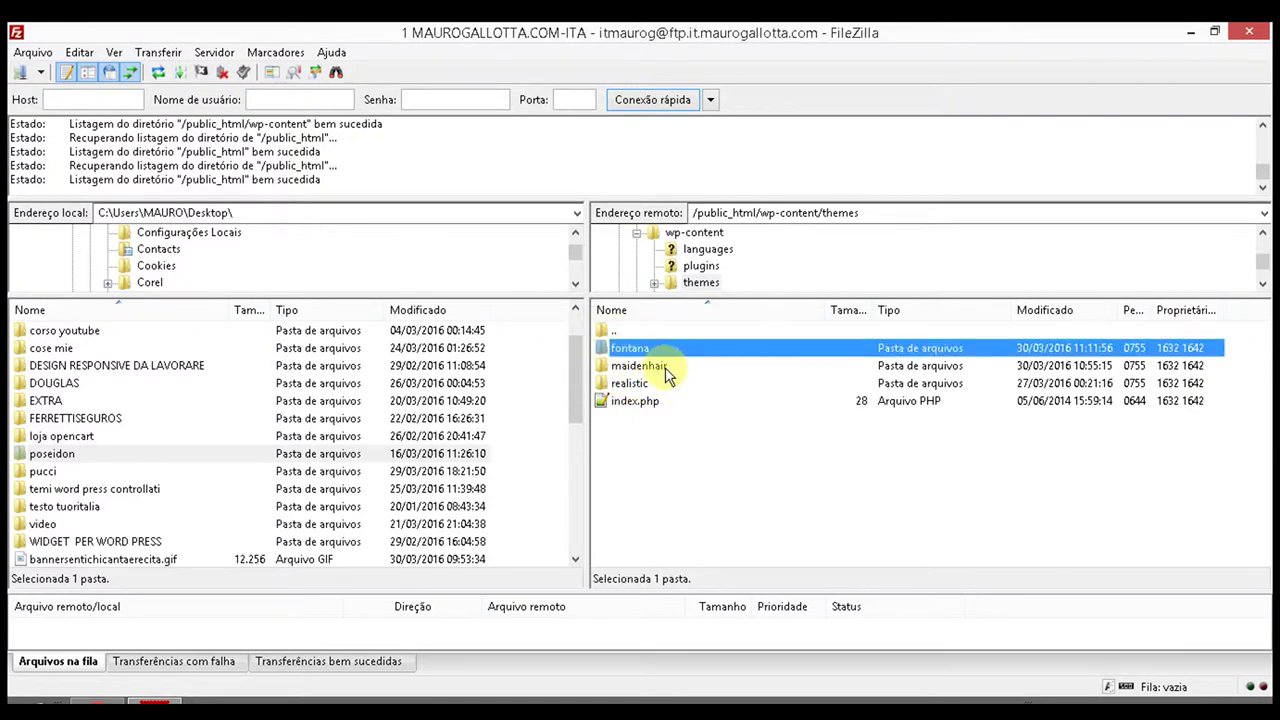
left_click(651, 366)
left_click(640, 384)
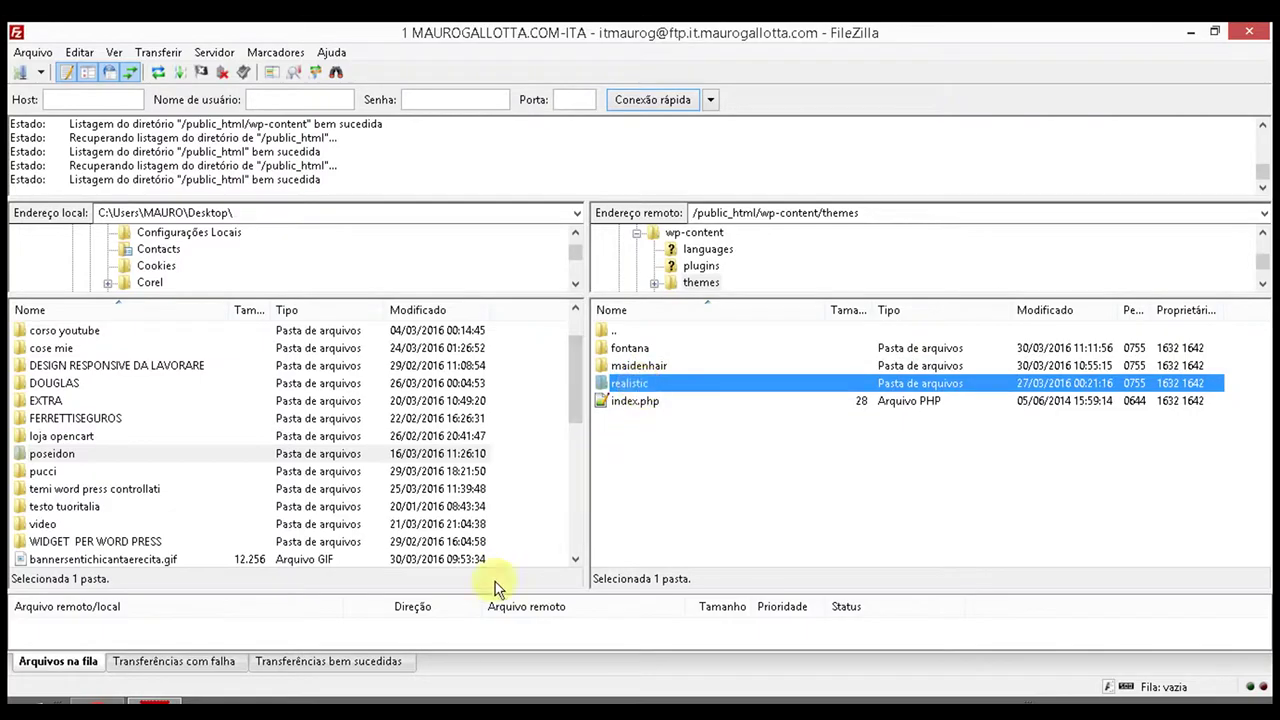
left_click(97, 701)
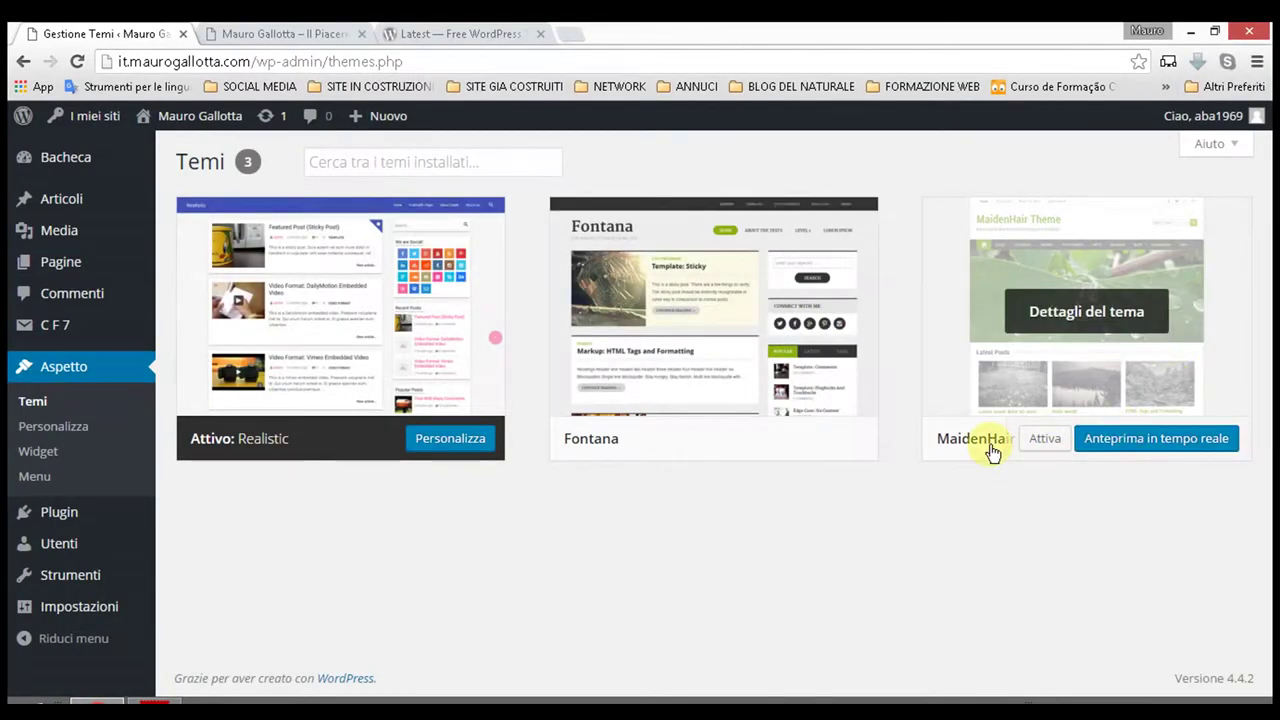
Step: Return to FileZilla and upload the local poseidon folder into the remote themes folder
left_click(1186, 31)
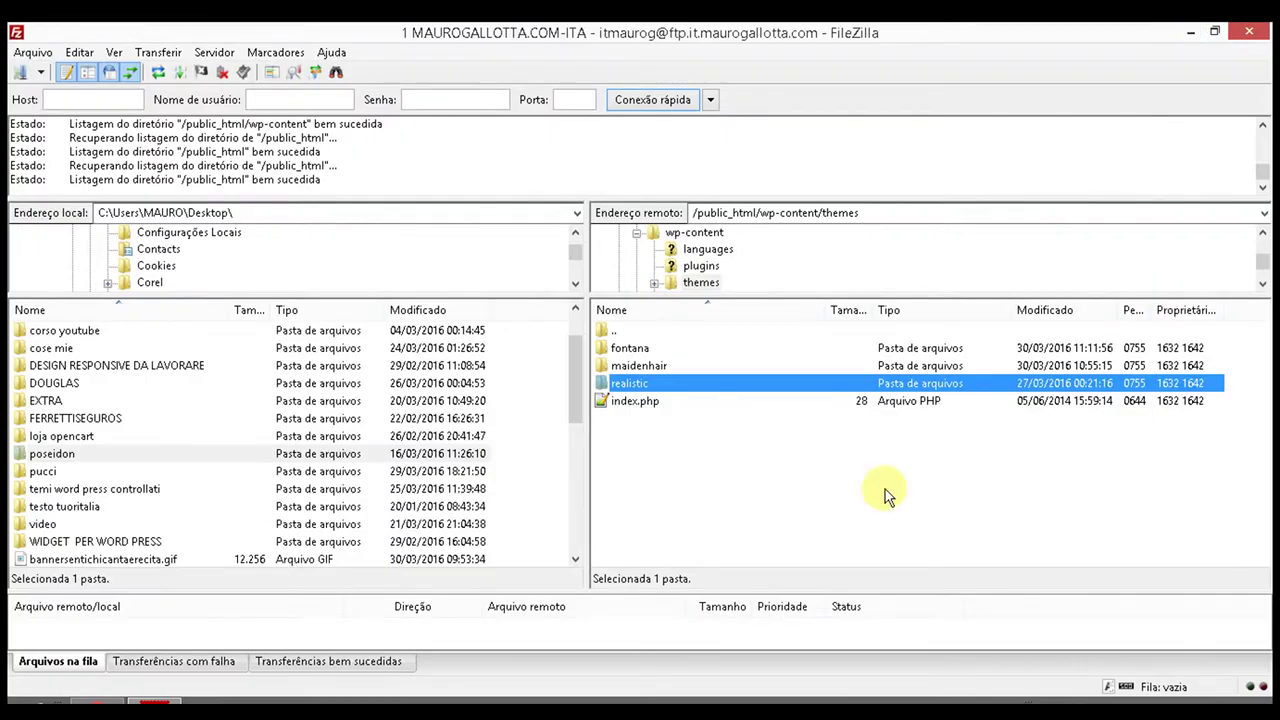
left_click(645, 462)
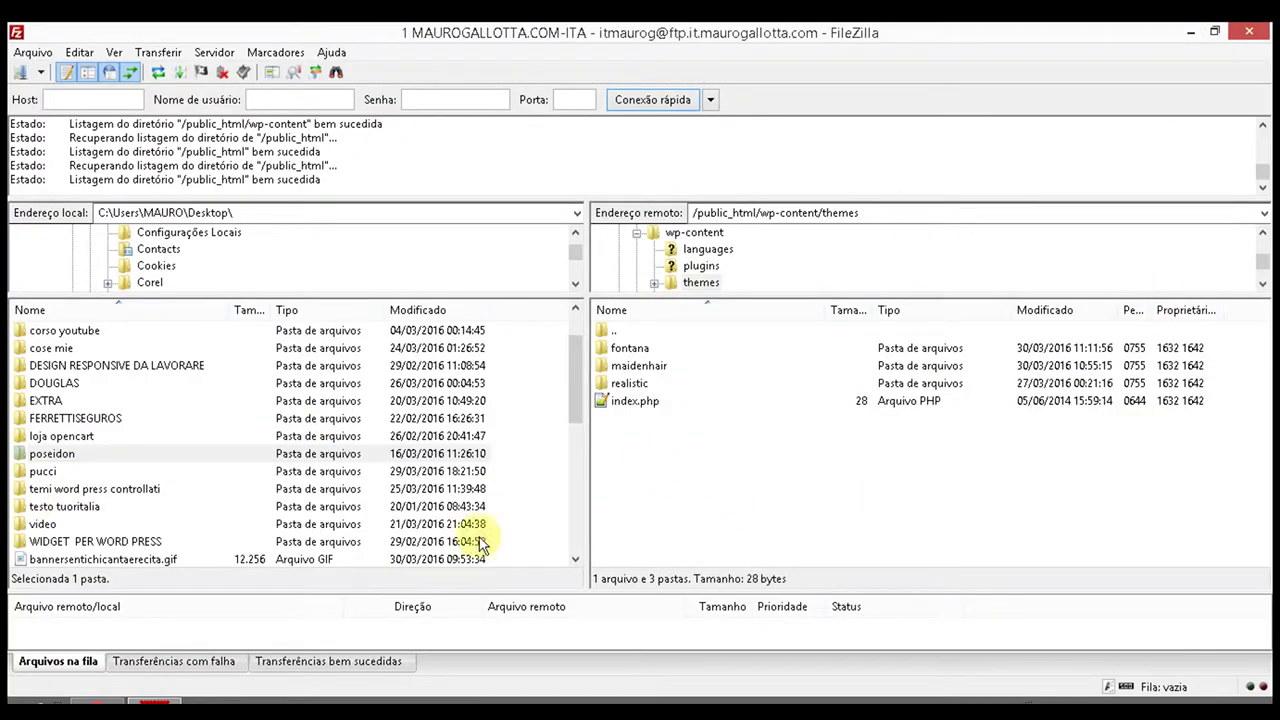
left_click_drag(16, 452, 658, 472)
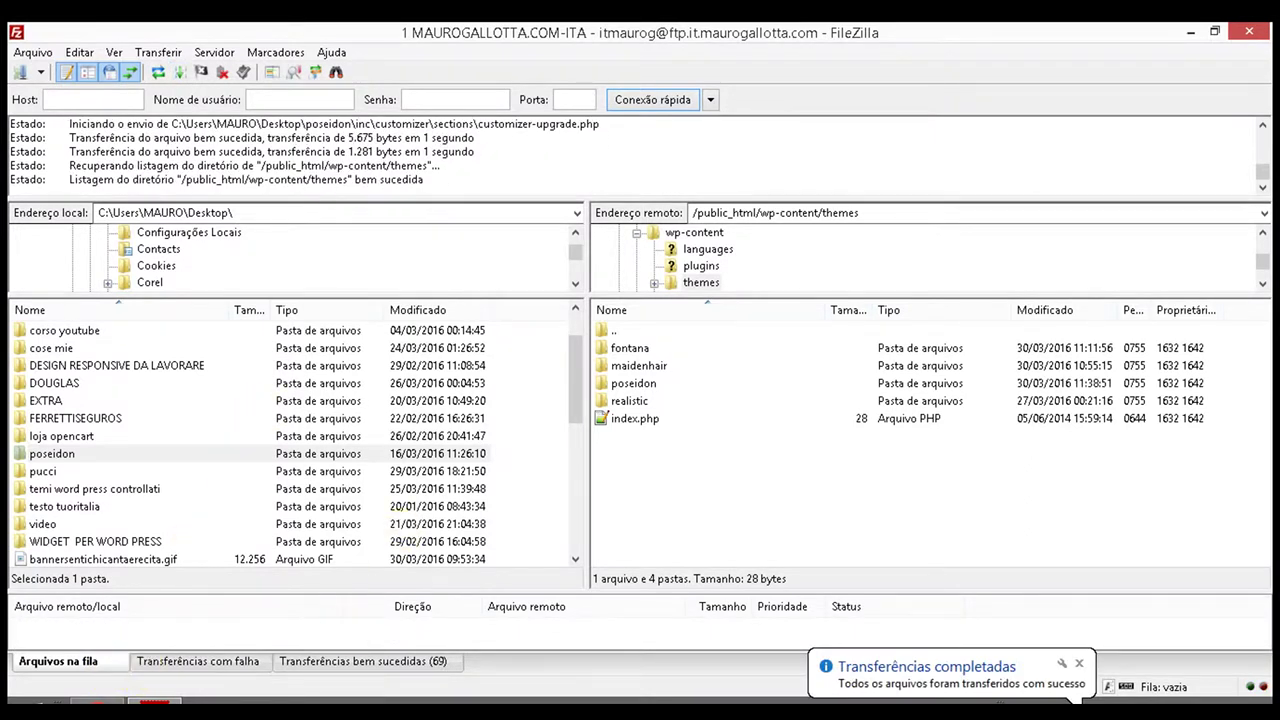
Step: Check the WordPress themes page in the browser, then return to FileZilla and locate the uploaded poseidon folder
mouse_move(97, 702)
left_click(190, 615)
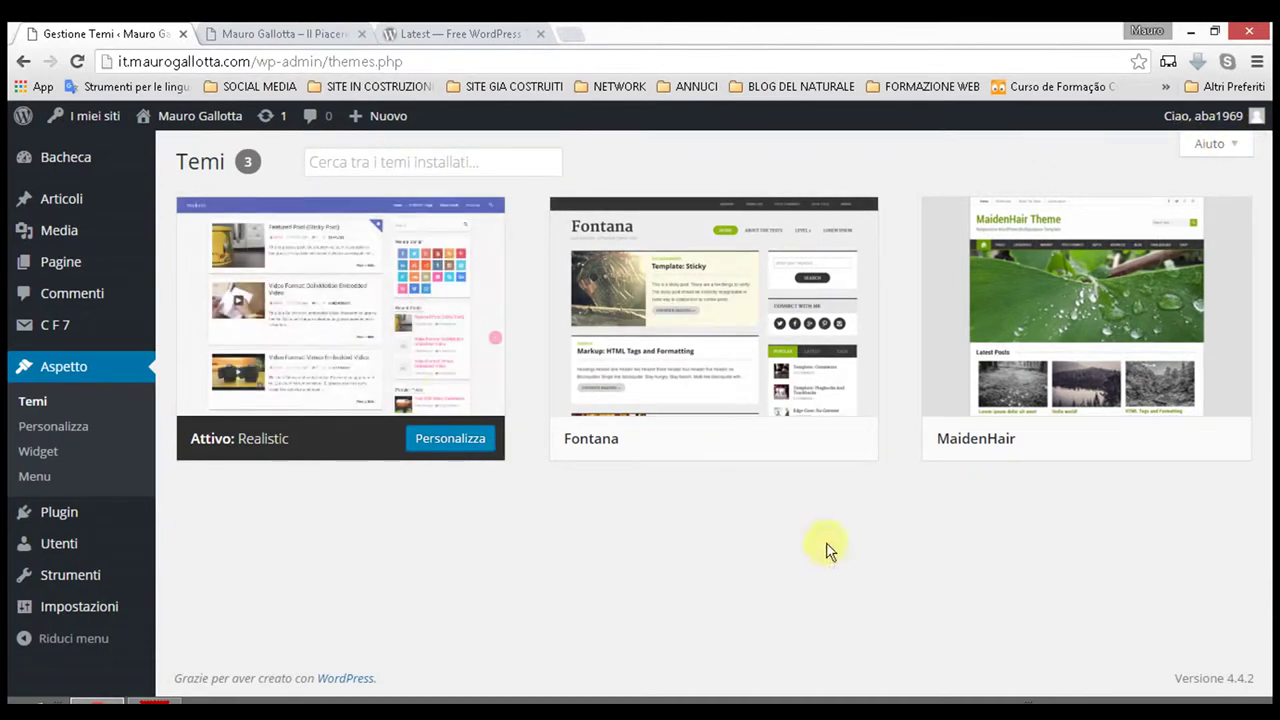
mouse_move(155, 702)
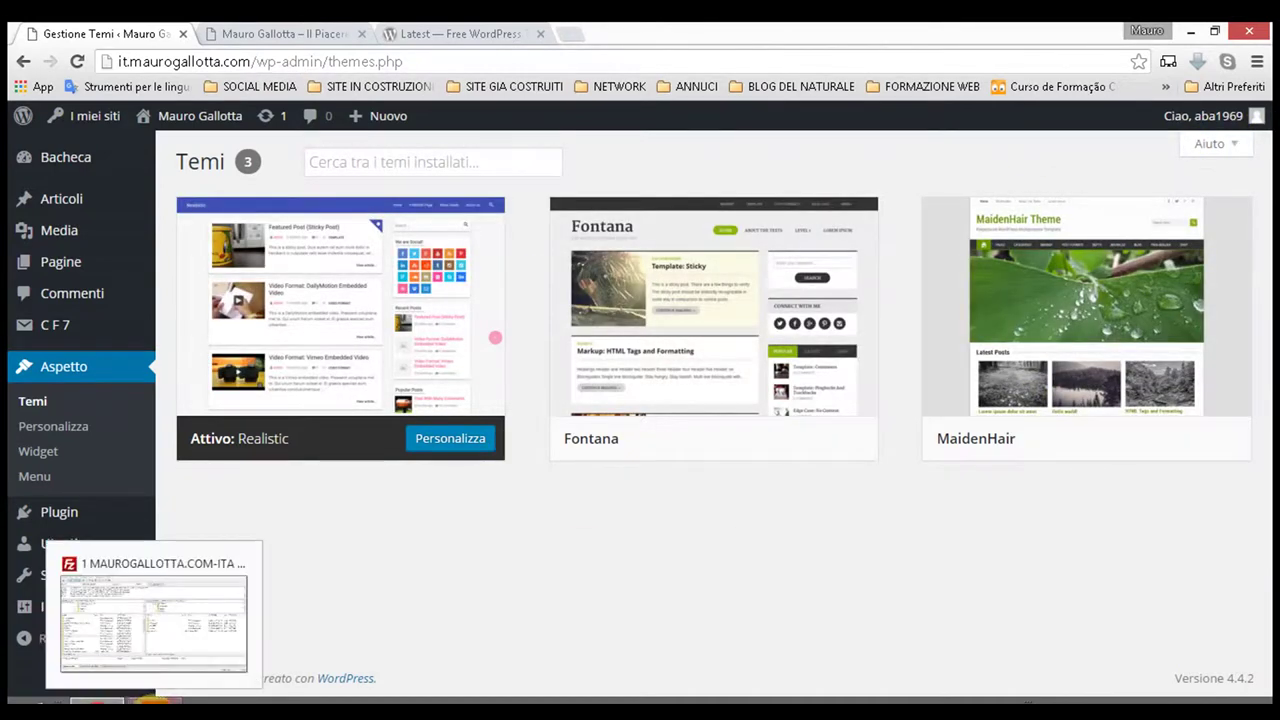
left_click(150, 615)
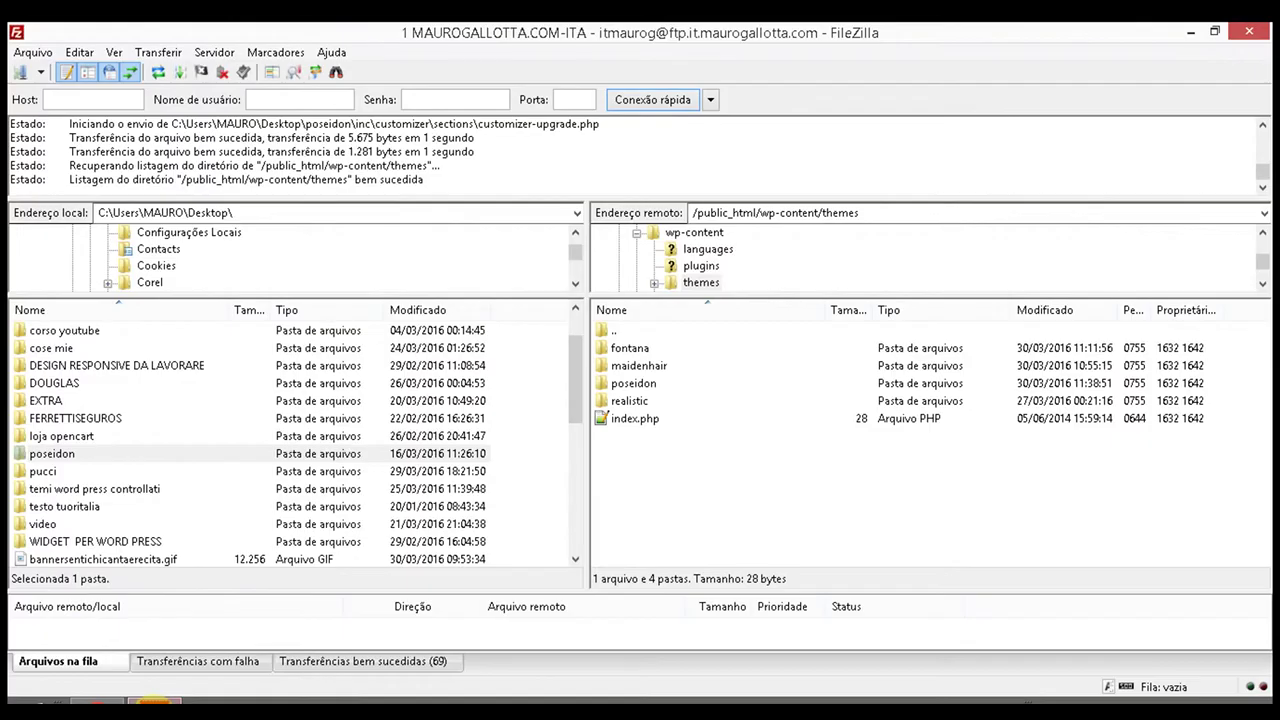
left_click(645, 387)
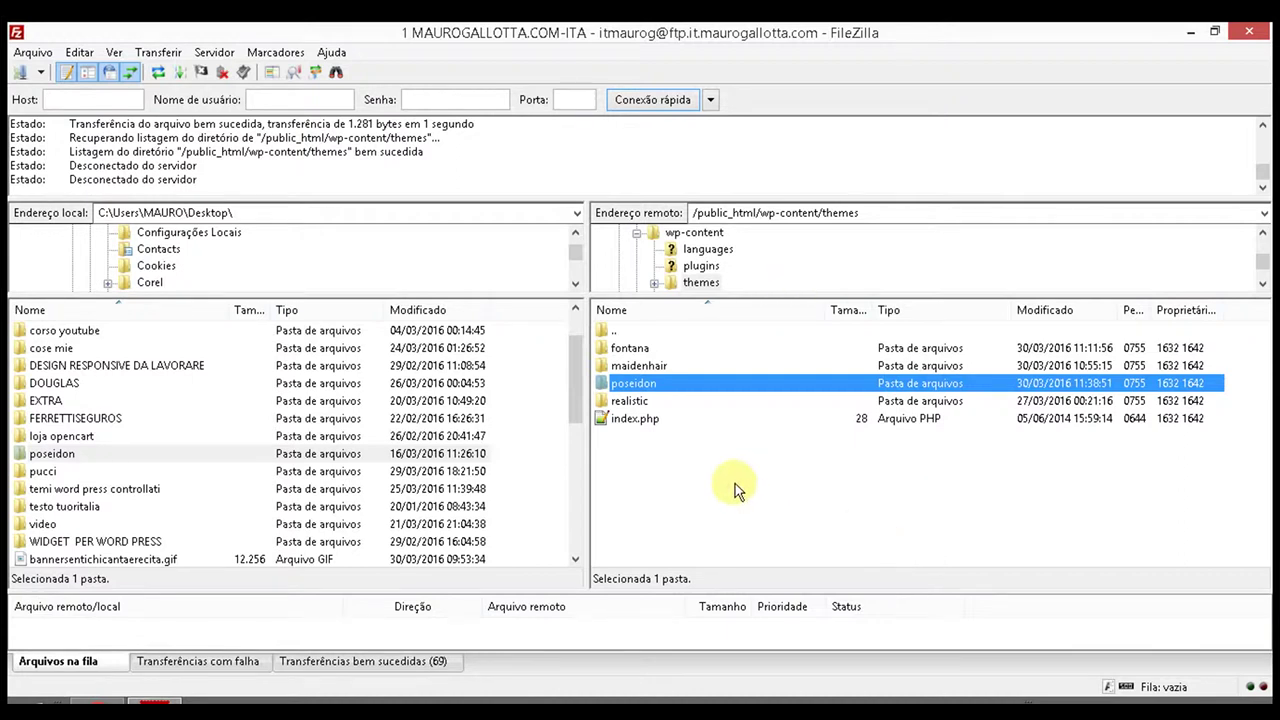
Step: Switch to the browser and reload the WordPress themes page to find the uploaded Poseidon theme
right_click(609, 390)
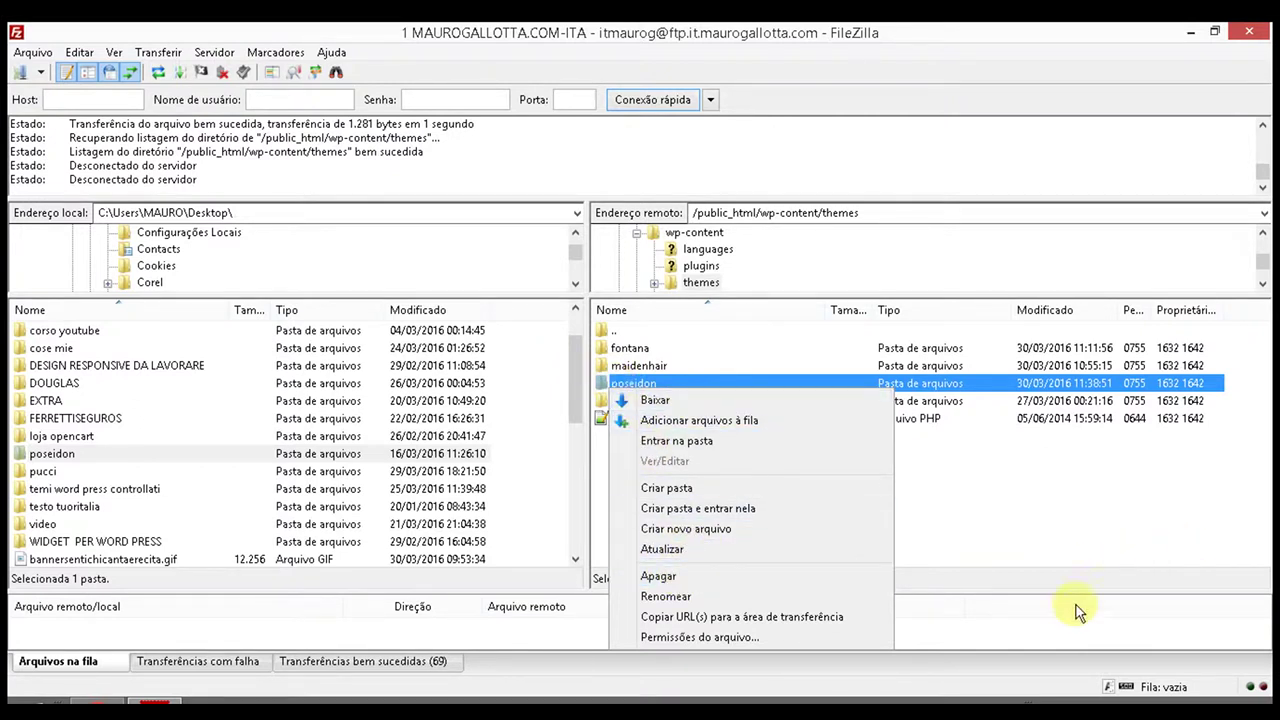
left_click(1043, 615)
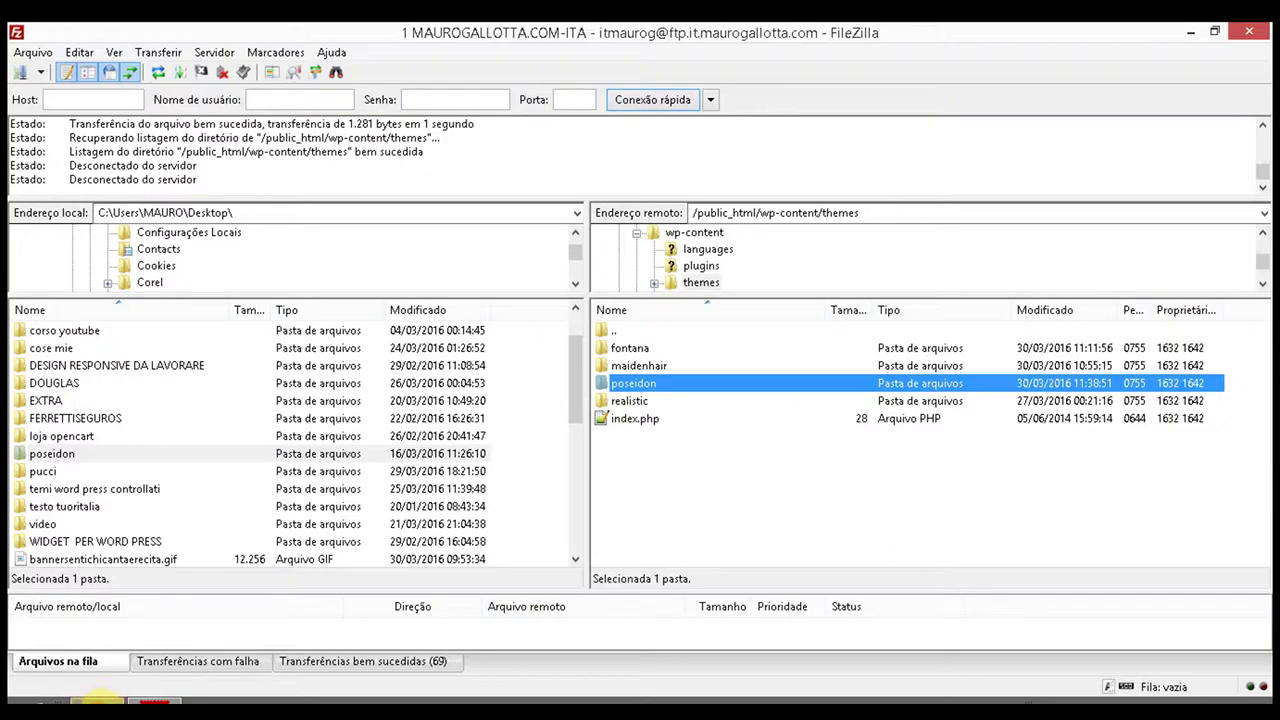
left_click(100, 702)
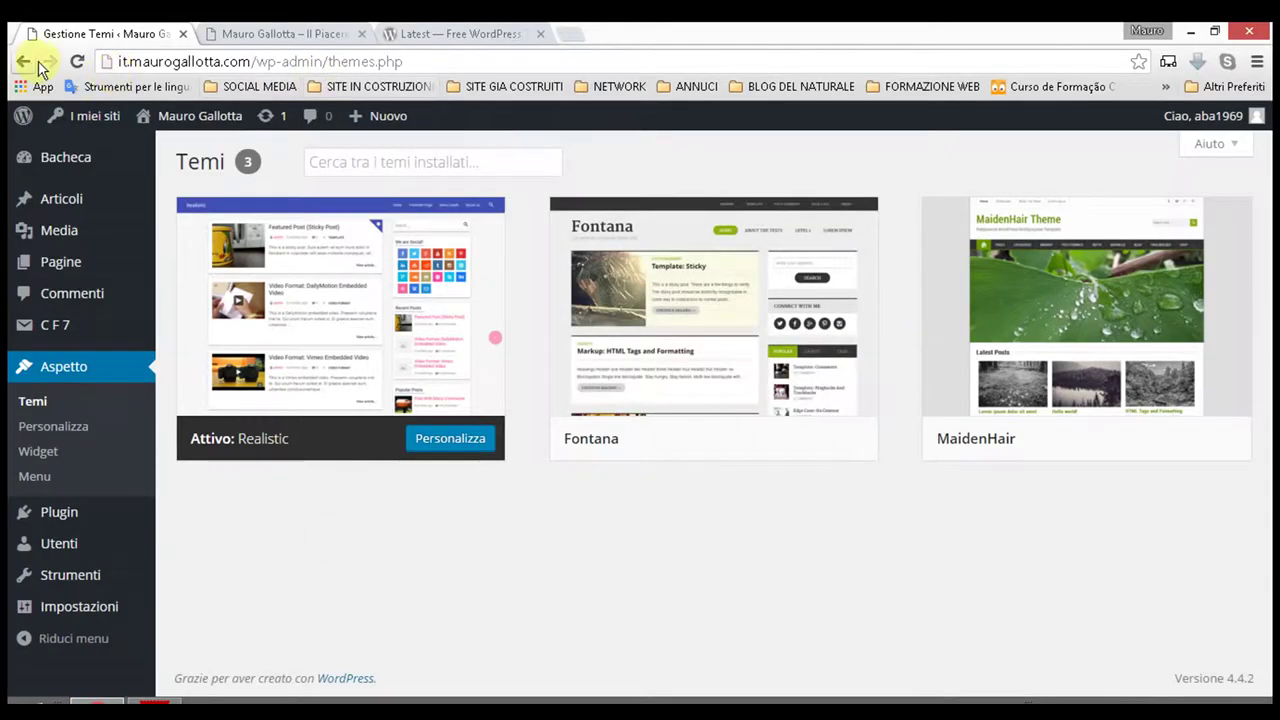
left_click(77, 62)
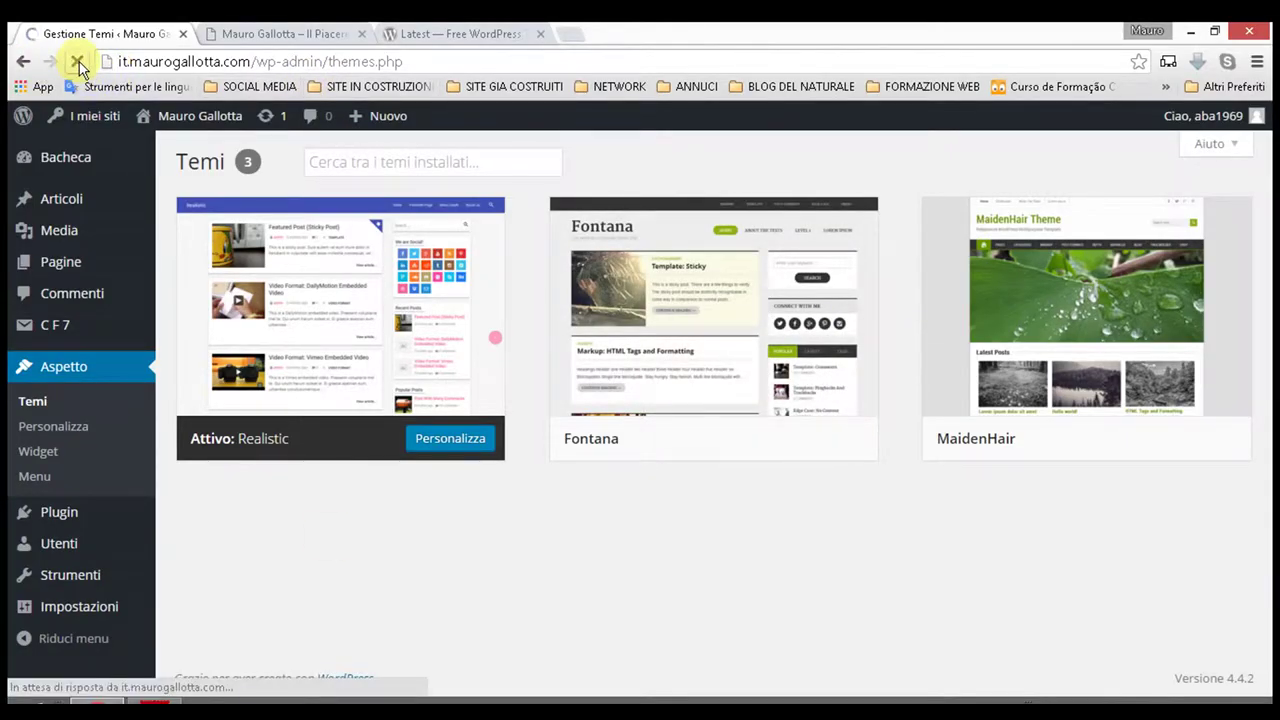
mouse_move(794, 249)
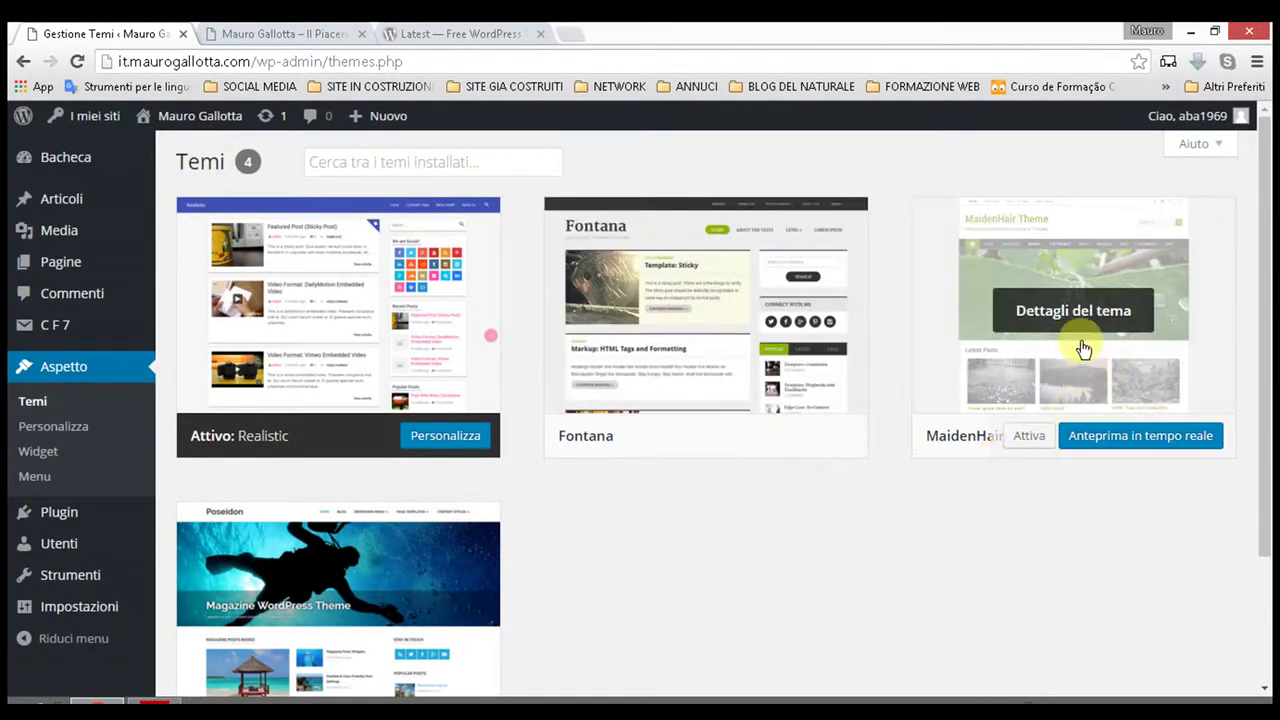
scroll(530, 260, "down", 2)
scroll(530, 260, "down", 2)
Step: Activate the Poseidon theme on the WordPress themes page
mouse_move(457, 434)
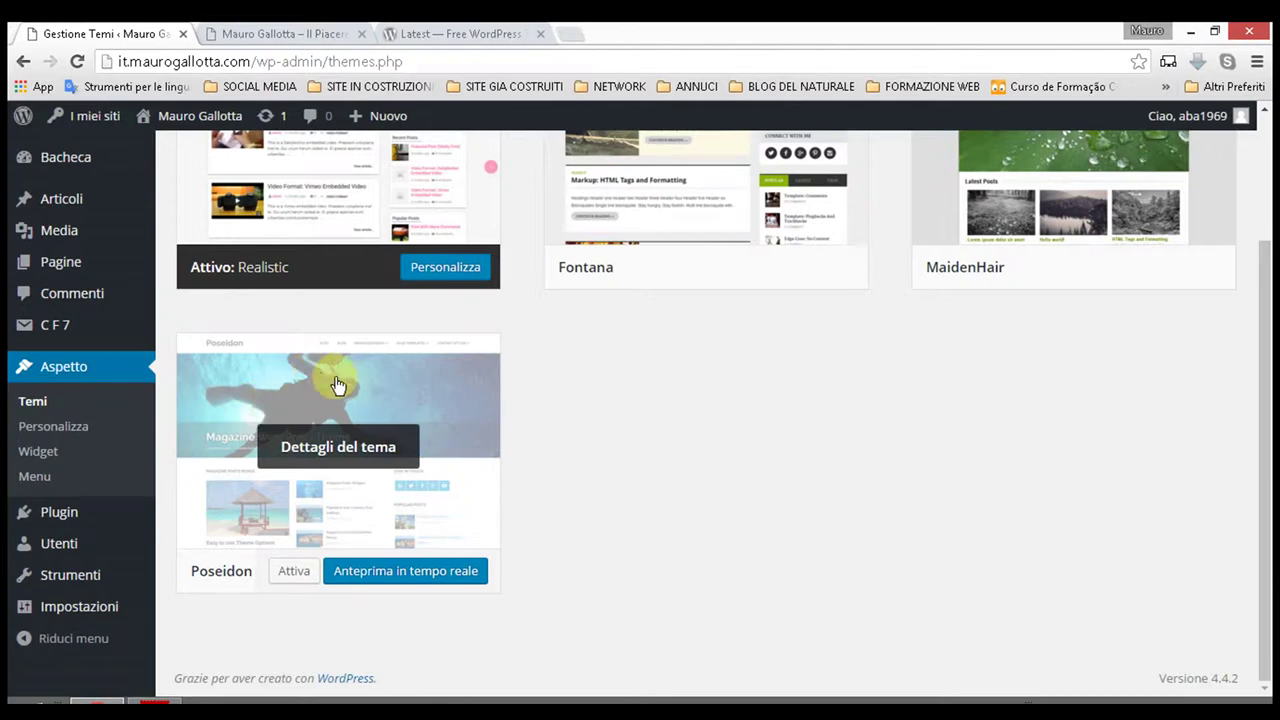
mouse_move(1204, 120)
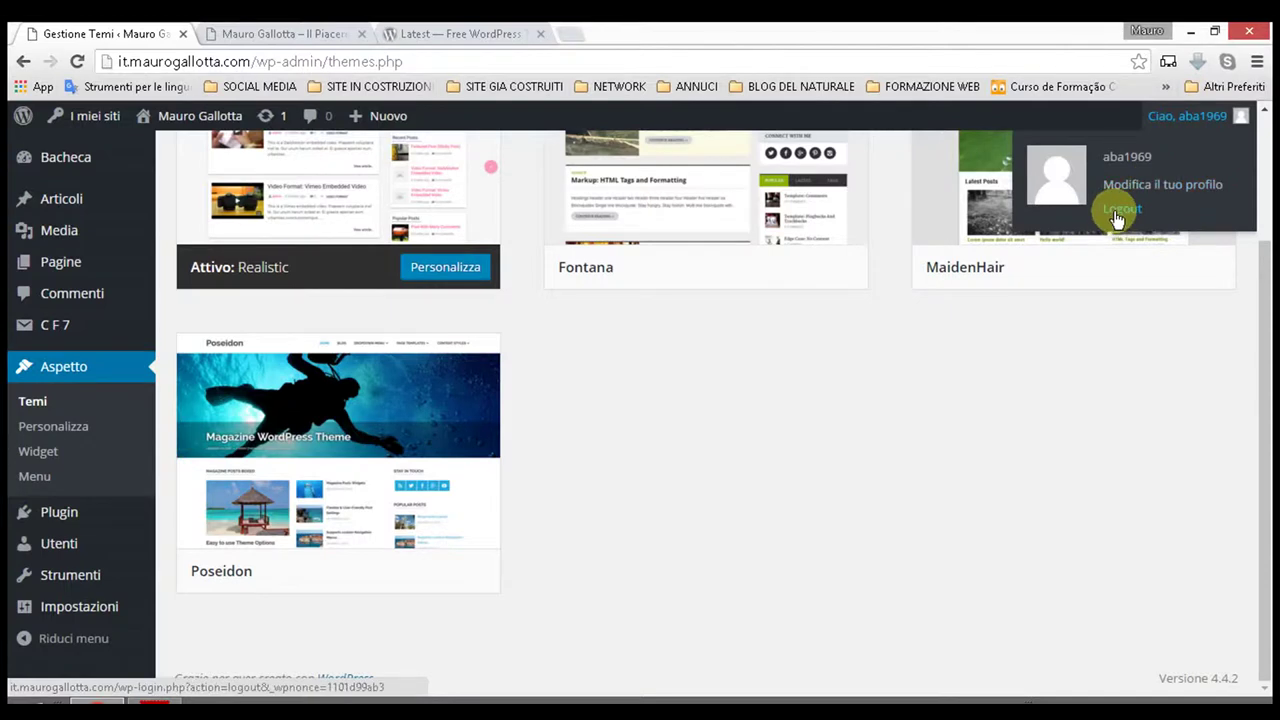
mouse_move(274, 425)
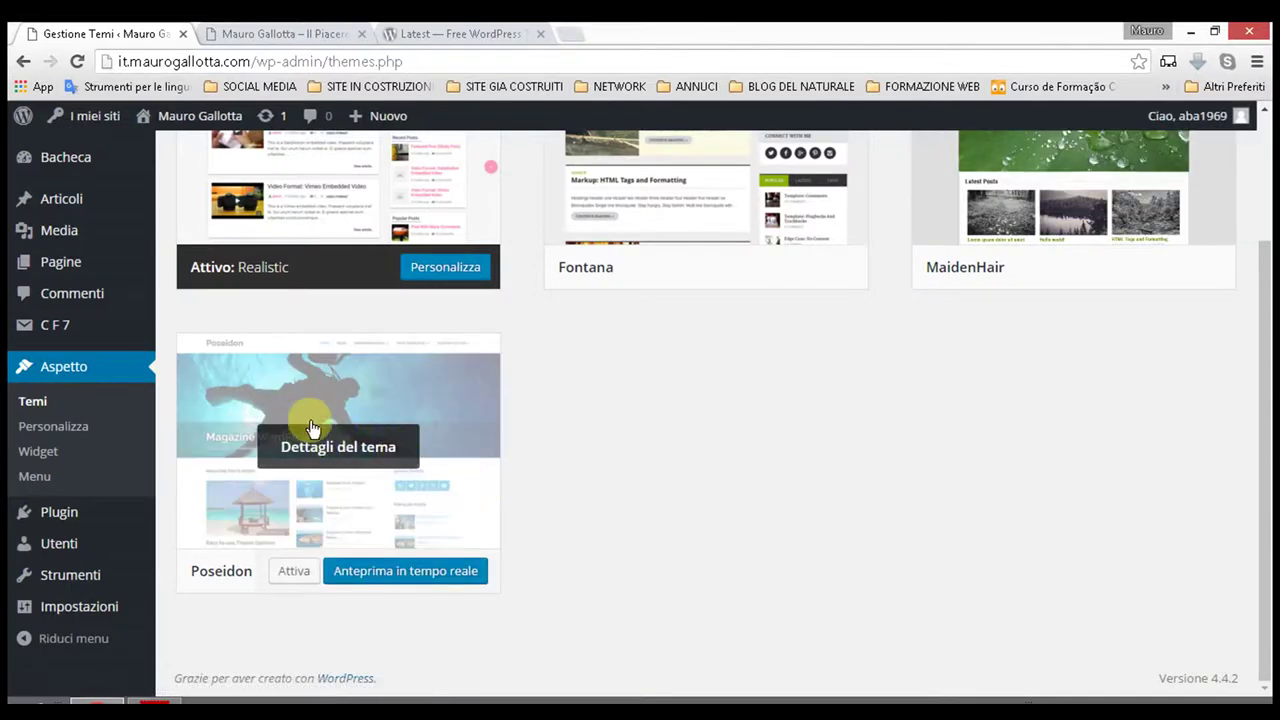
left_click(288, 580)
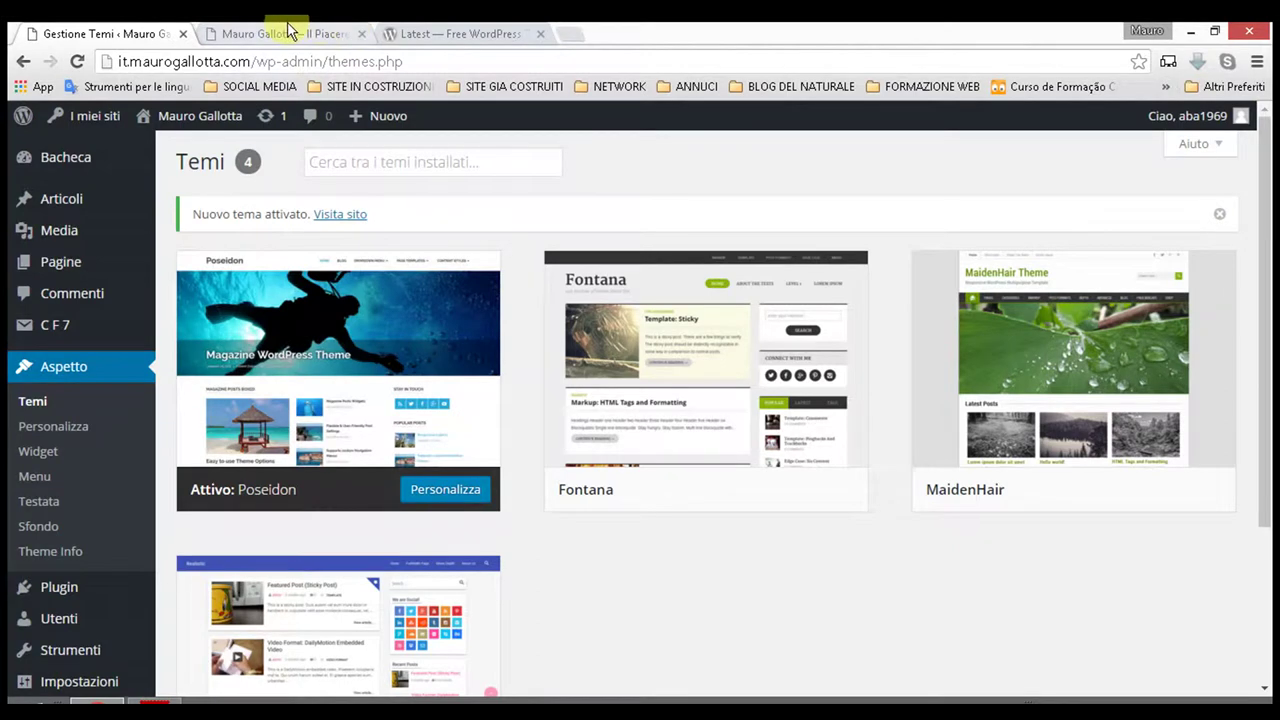
Step: Reload the public site's home page and inspect its new layout and the Corsi and Guadagni Extra submenus
left_click(345, 33)
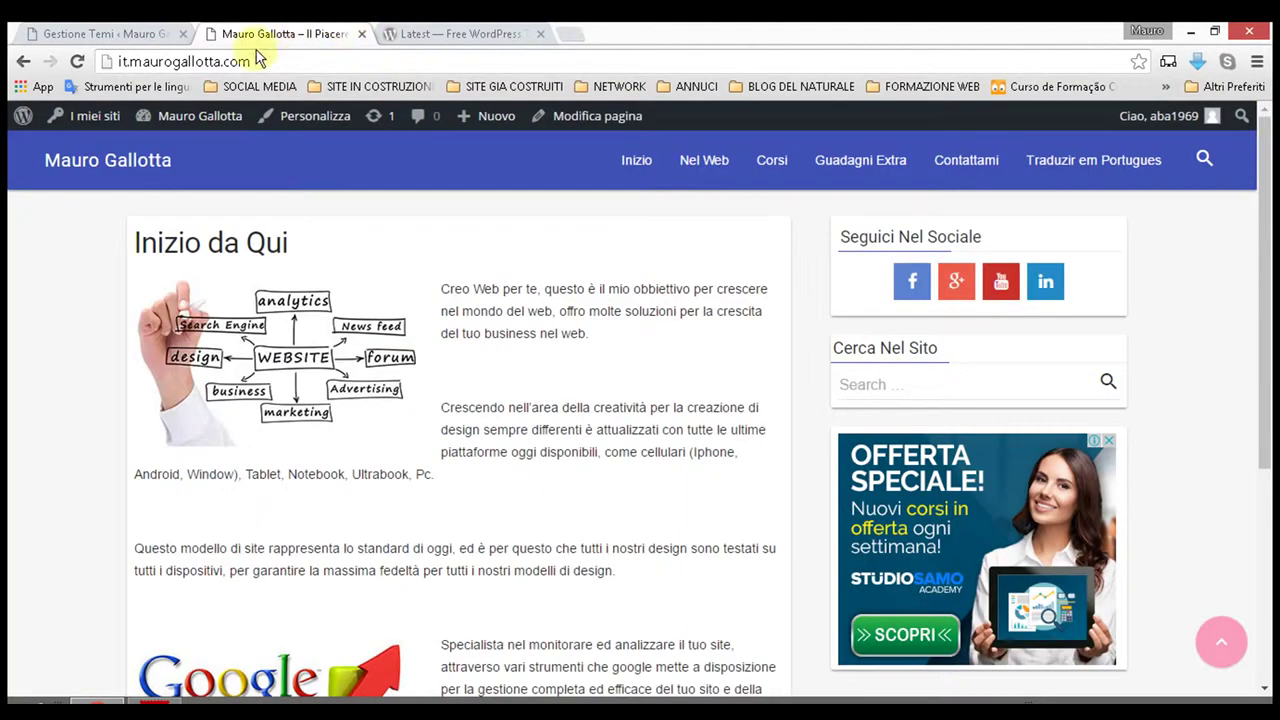
left_click(84, 66)
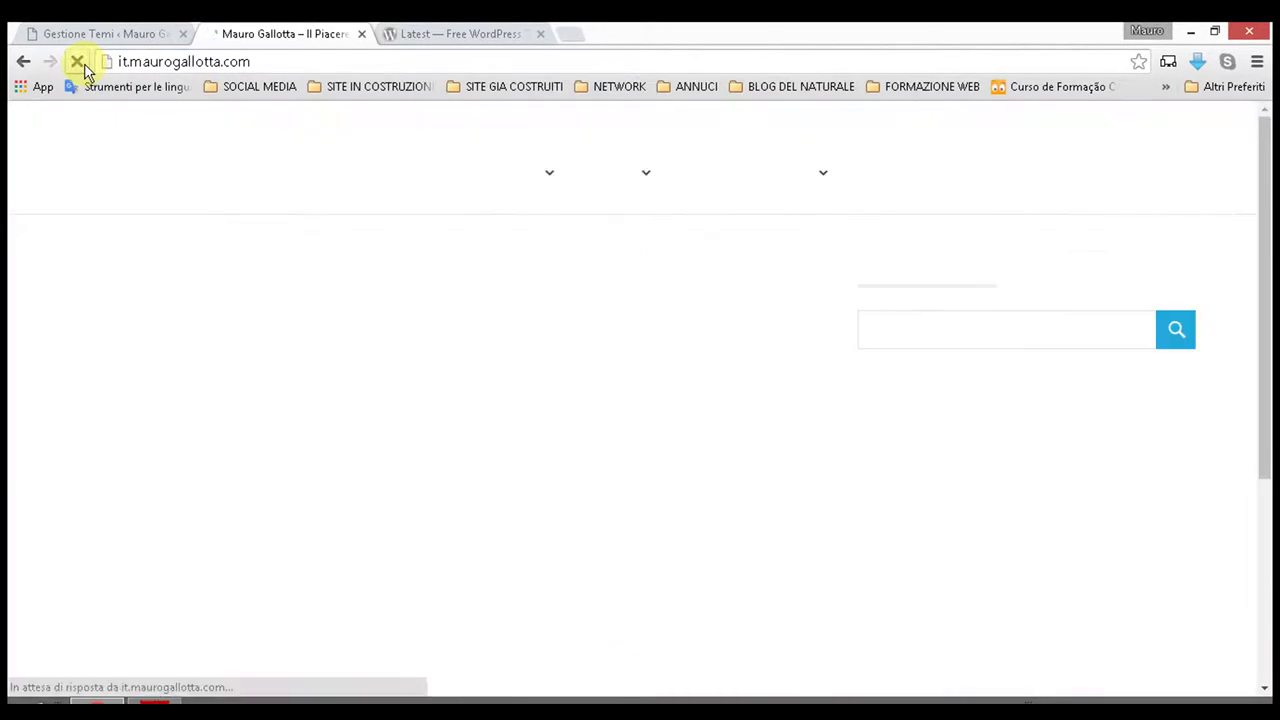
mouse_move(623, 180)
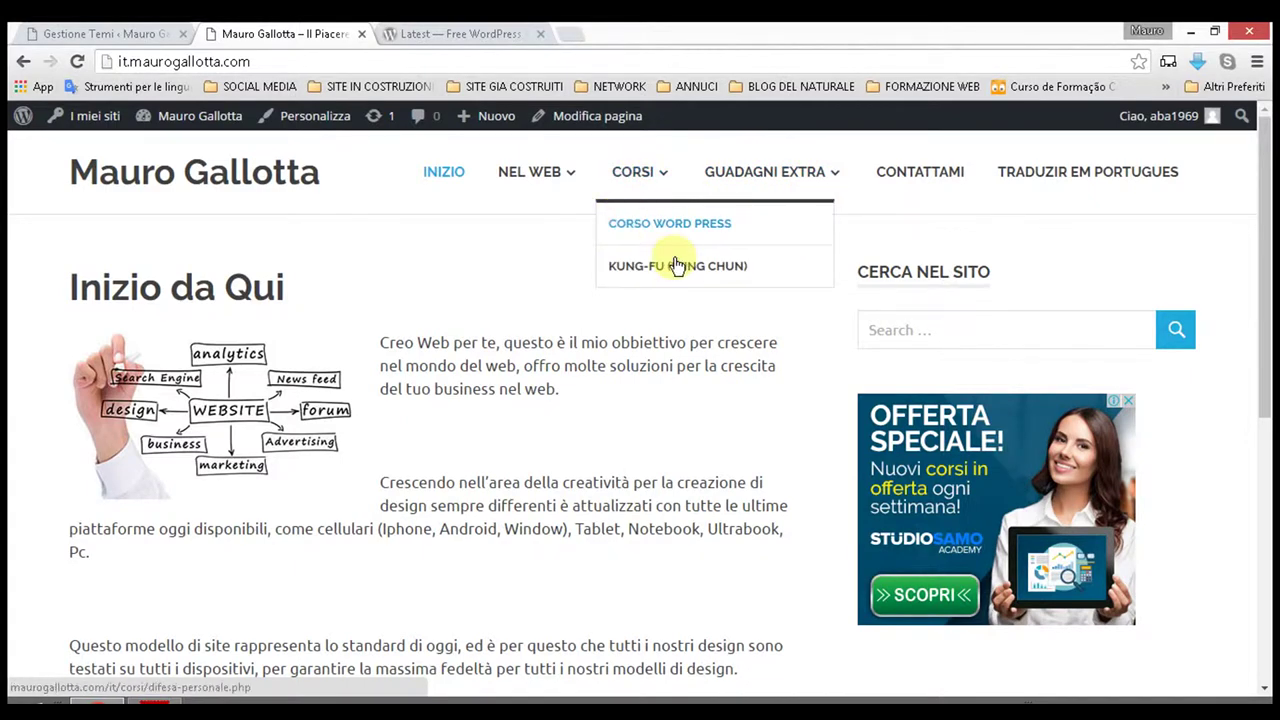
mouse_move(757, 171)
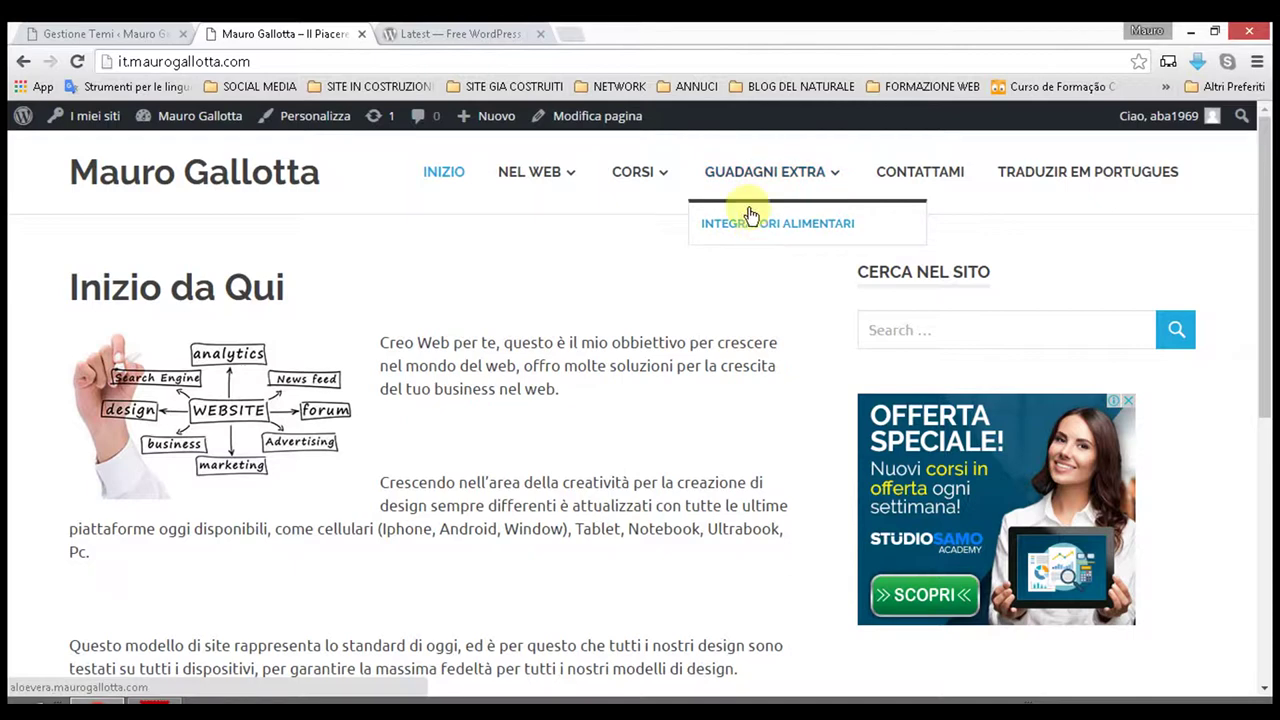
Step: In the dashboard's menu settings, assign MENU PRINCIPALE ITALIANO to the Main Navigation theme position and save the menu
left_click(128, 31)
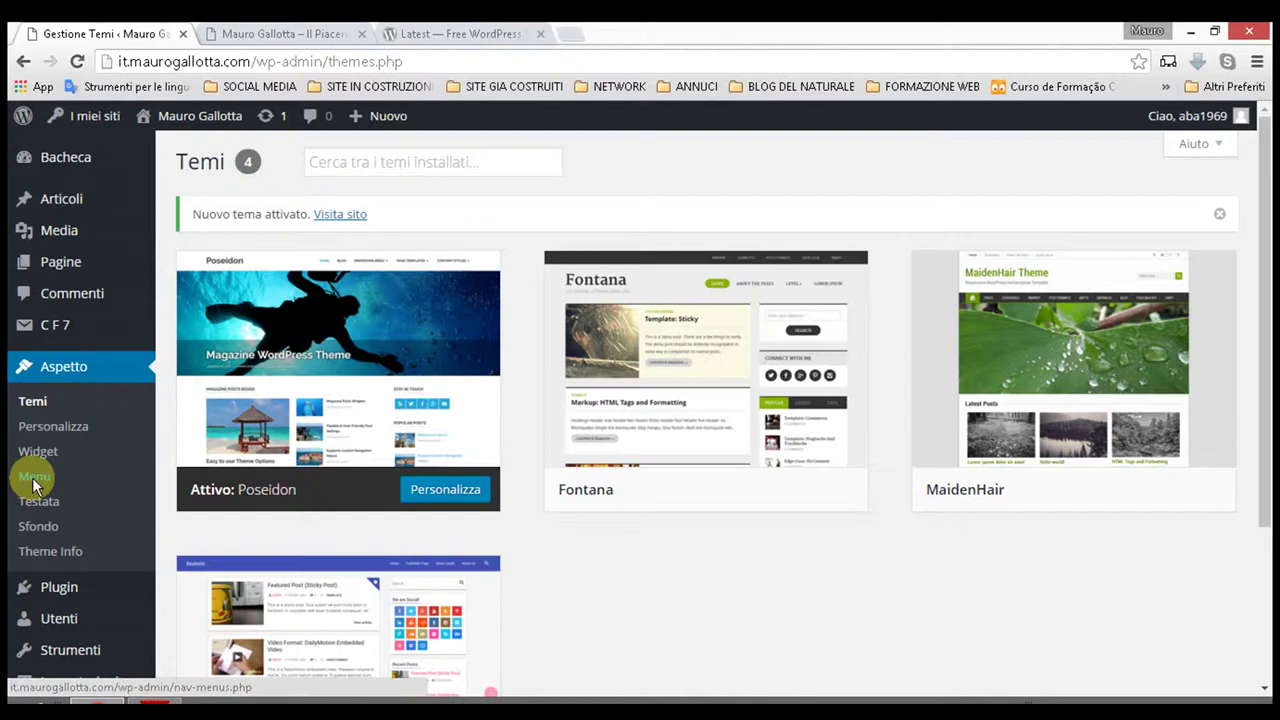
scroll(584, 412, "down", 8)
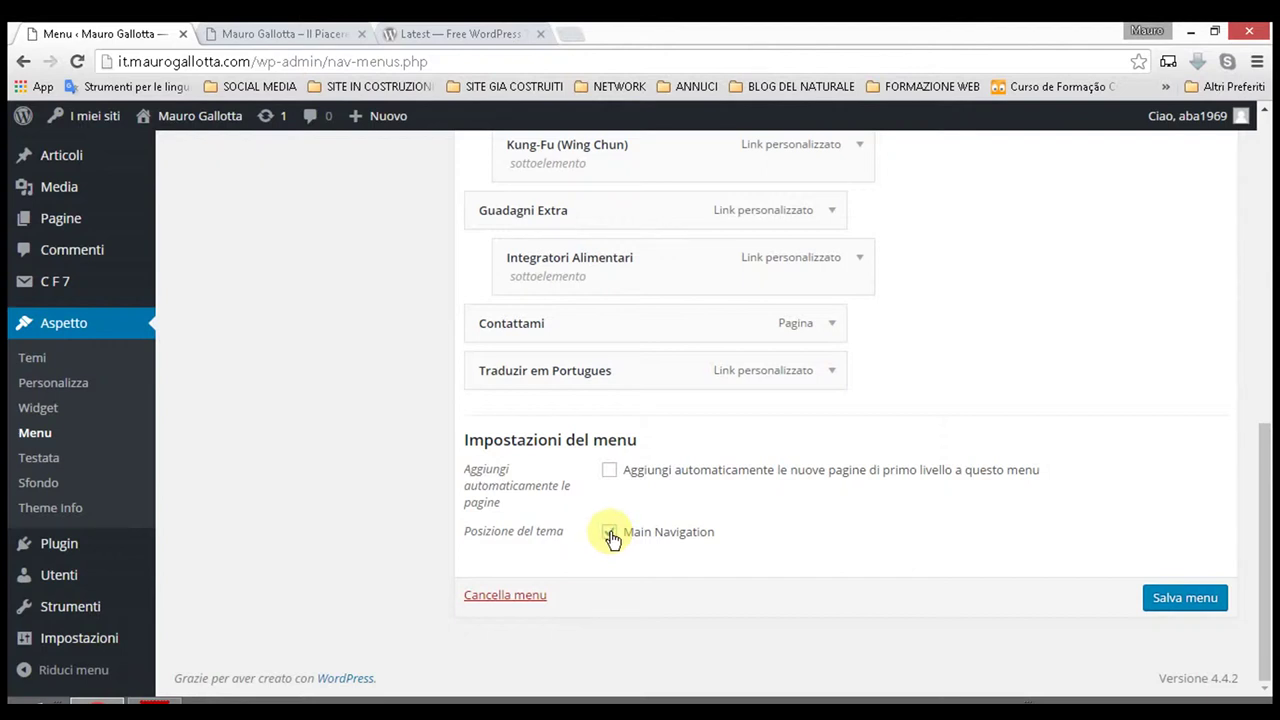
left_click(610, 534)
left_click(1211, 606)
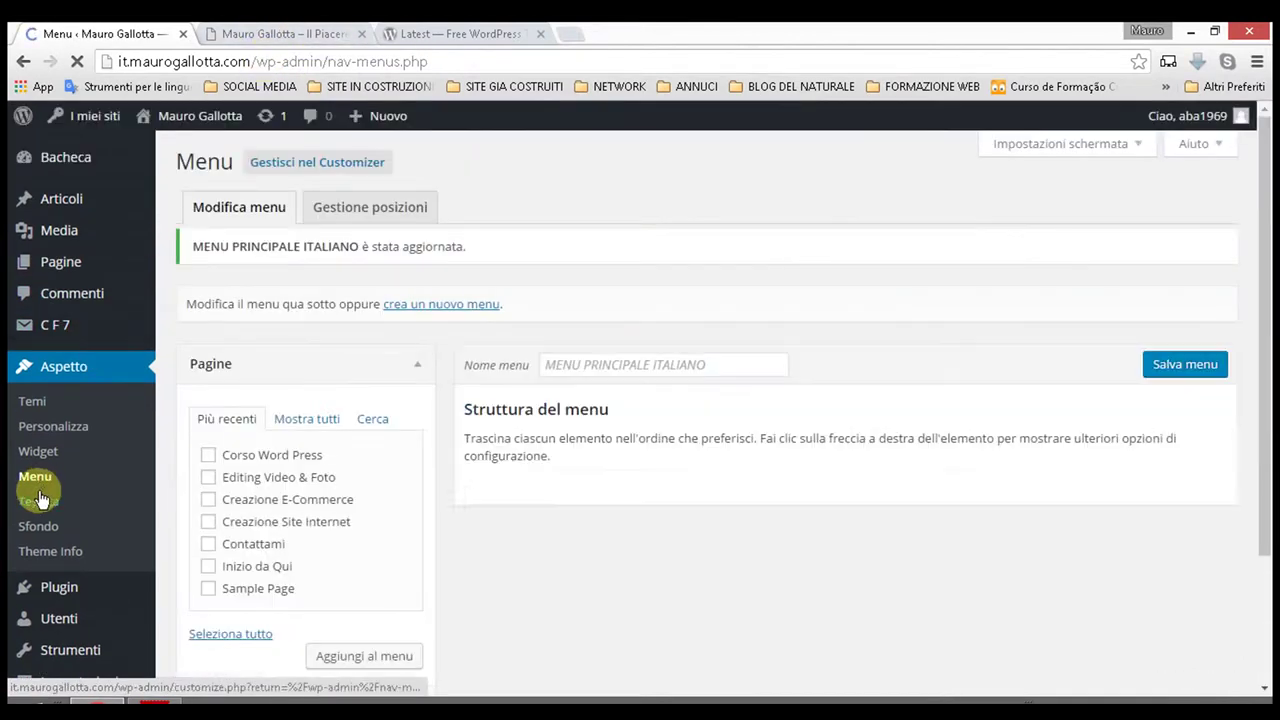
Step: Review the available widgets and the Sidebar and Magazine Homepage areas, then return to the themes page
left_click(36, 455)
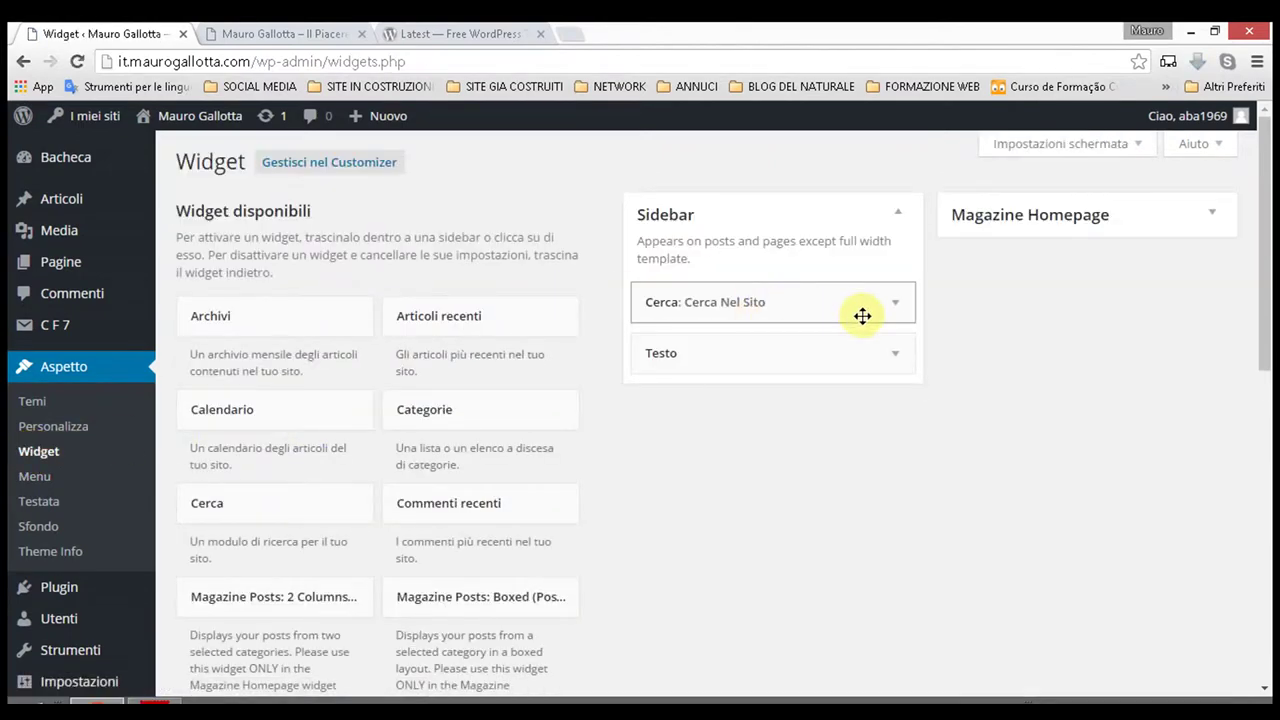
scroll(780, 331, "down", 5)
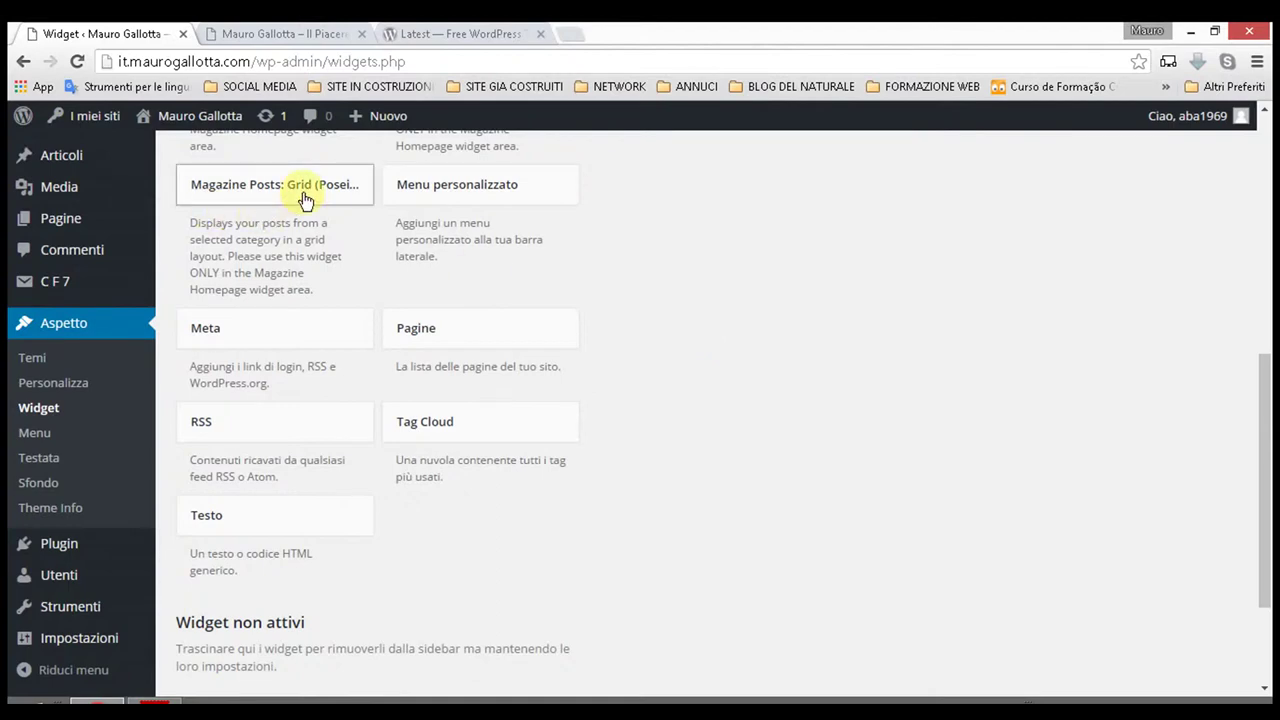
scroll(296, 201, "down", 2)
scroll(366, 390, "up", 3)
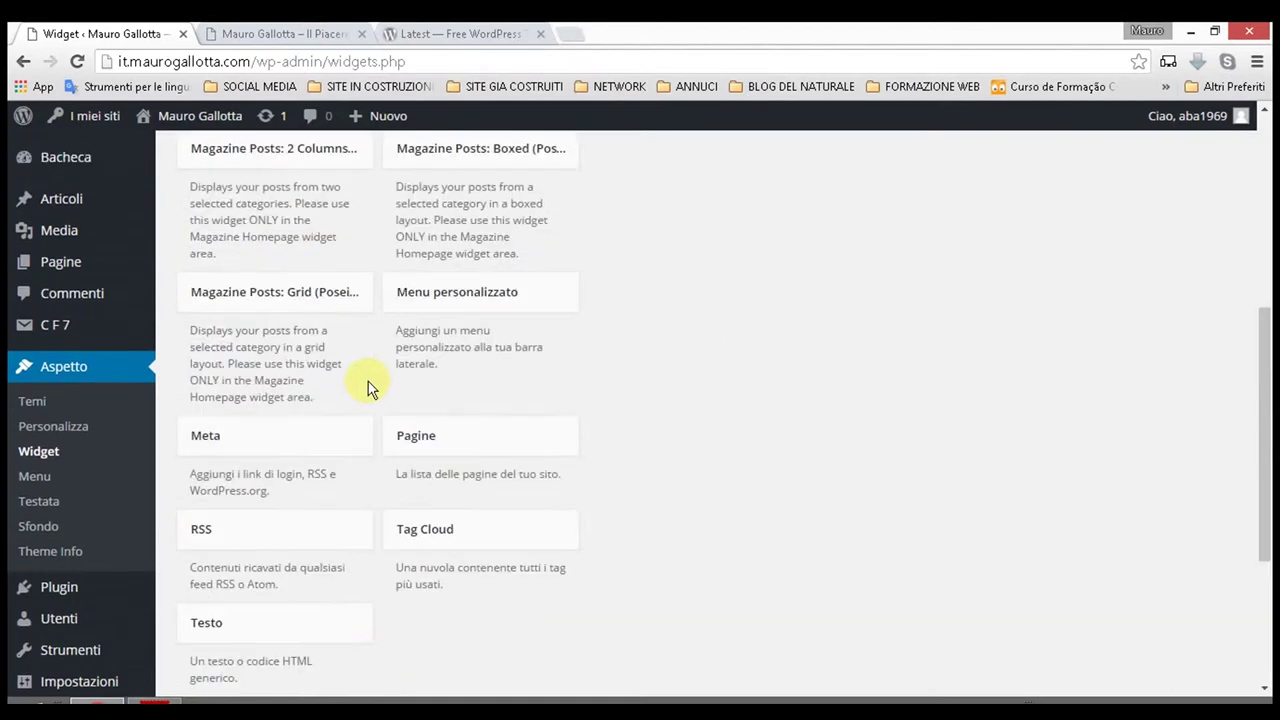
scroll(320, 307, "up", 2)
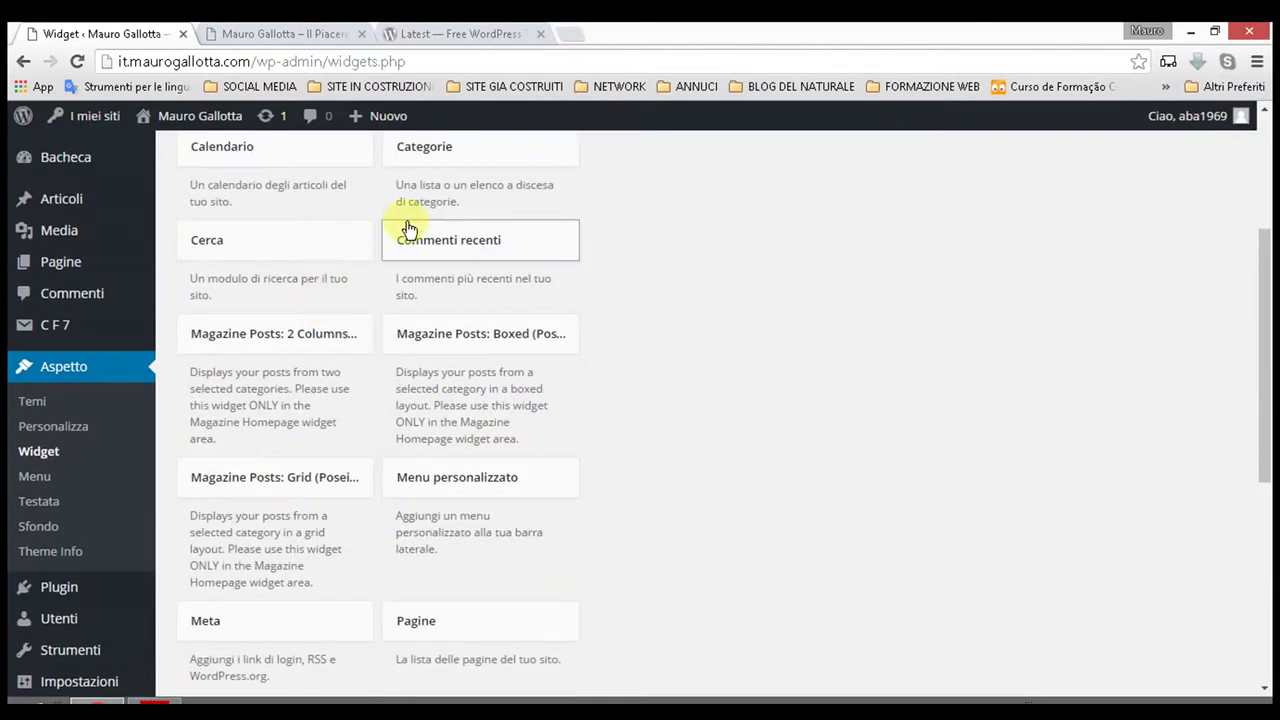
scroll(293, 345, "up", 3)
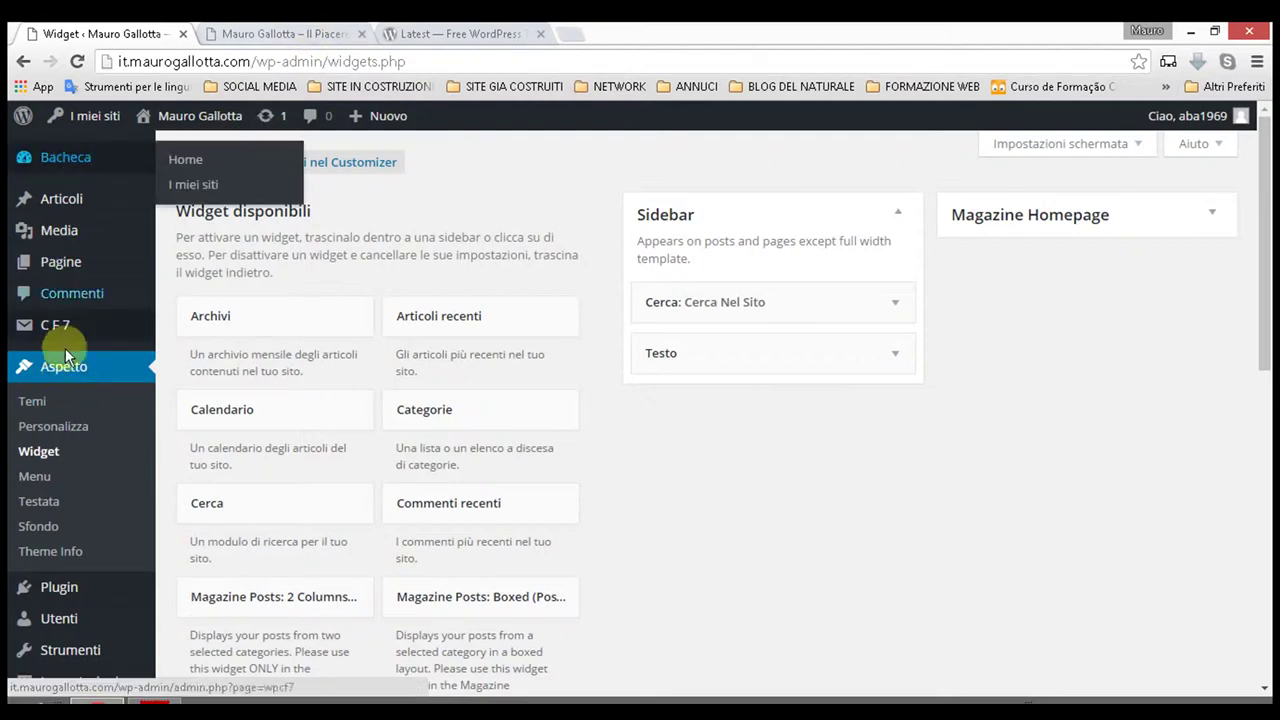
left_click(28, 399)
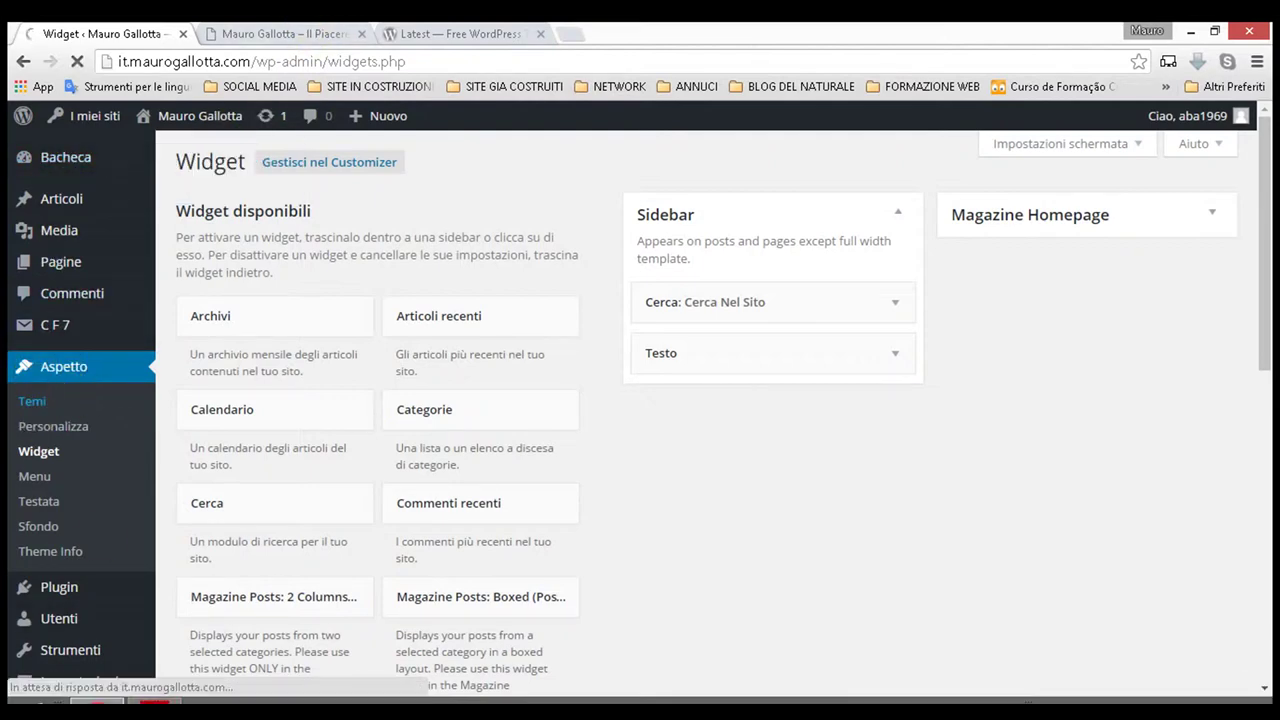
Step: Switch to FileZilla and retrace the remote path from /public_html through wp-content to the themes folder
mouse_move(153, 703)
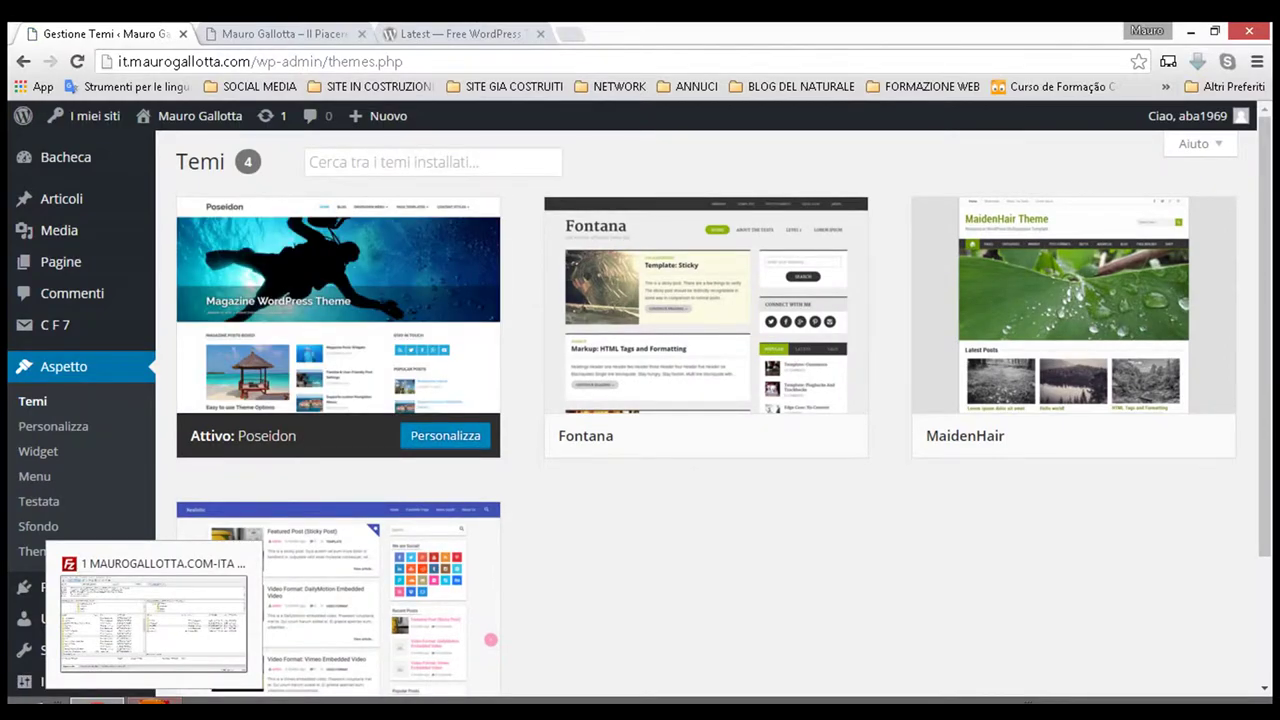
left_click(153, 620)
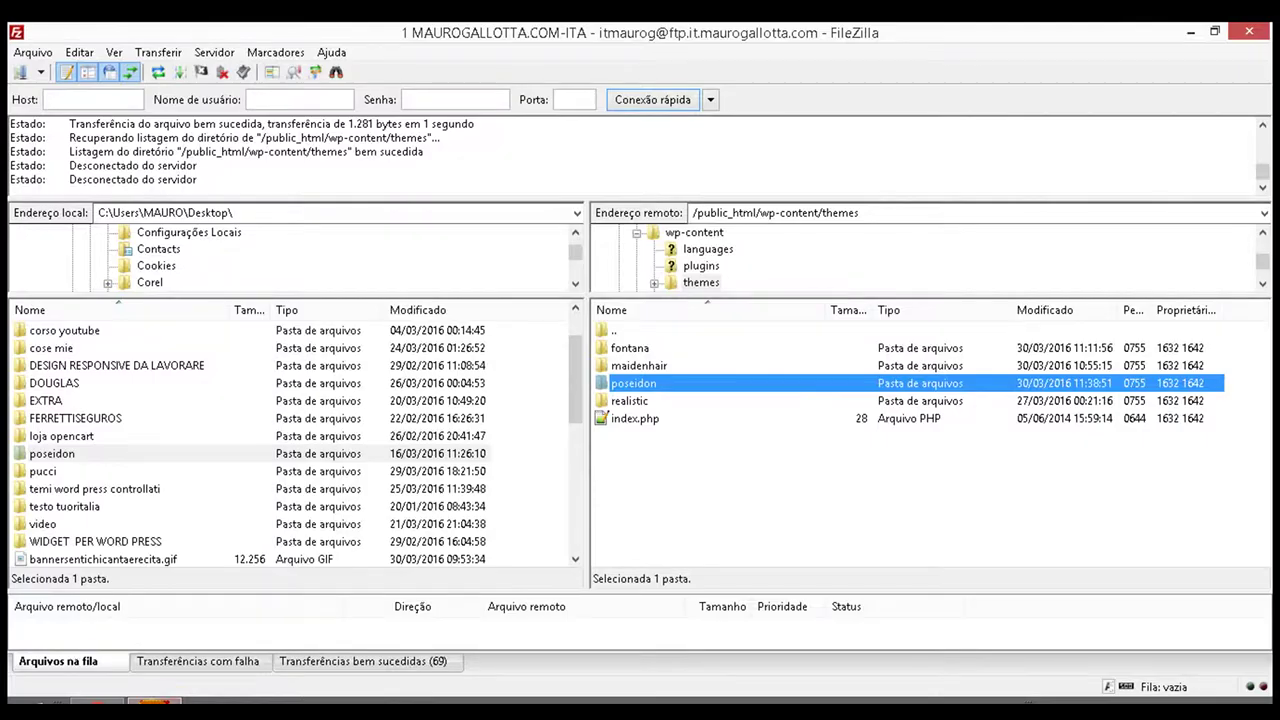
double_click(606, 335)
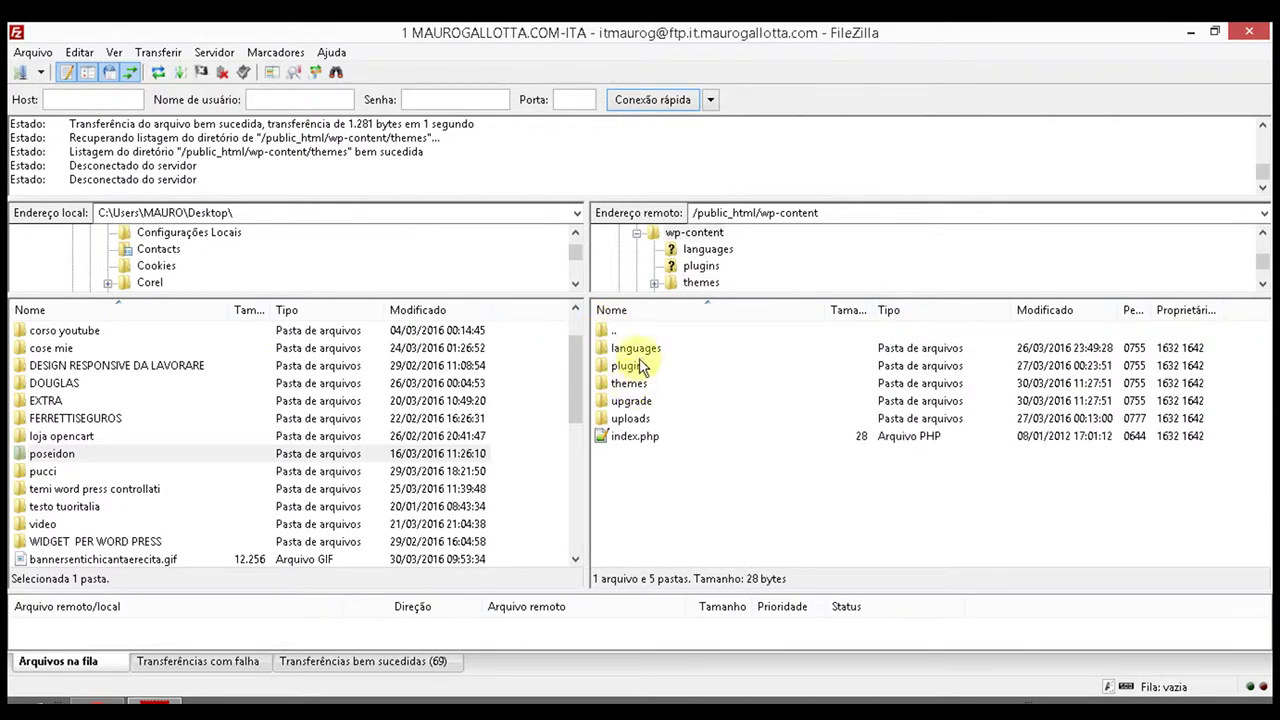
double_click(606, 335)
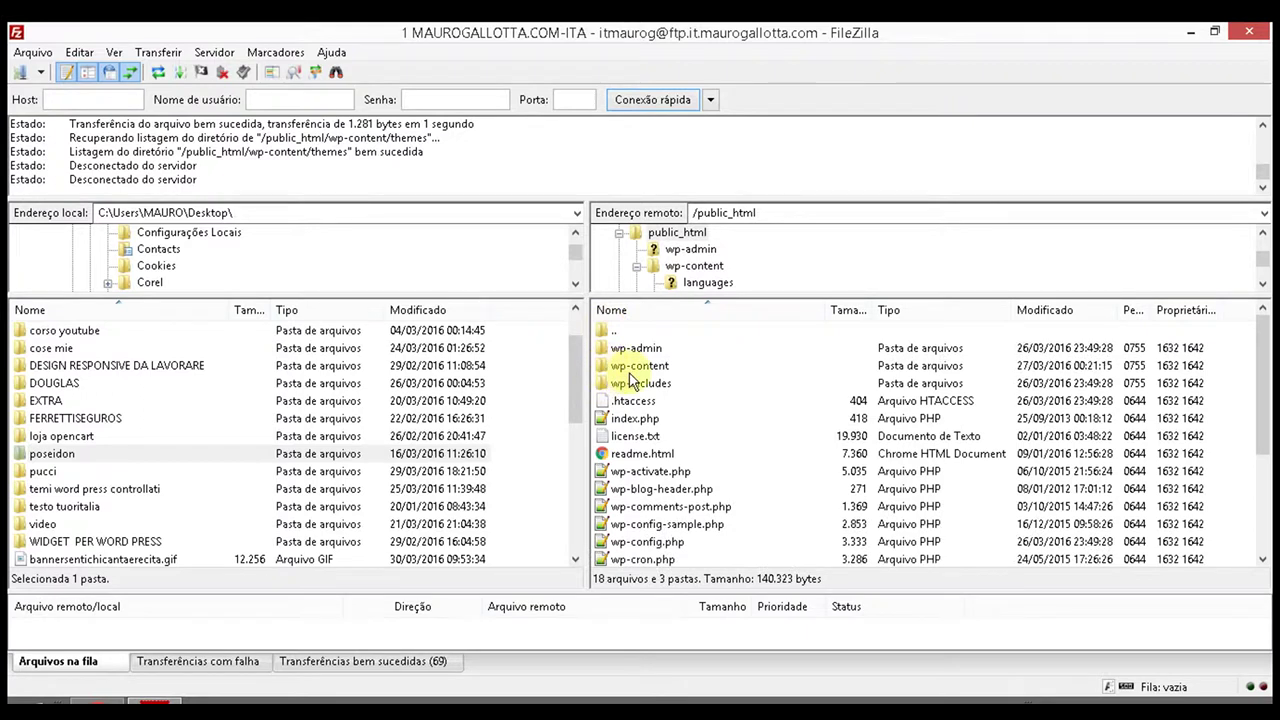
double_click(657, 367)
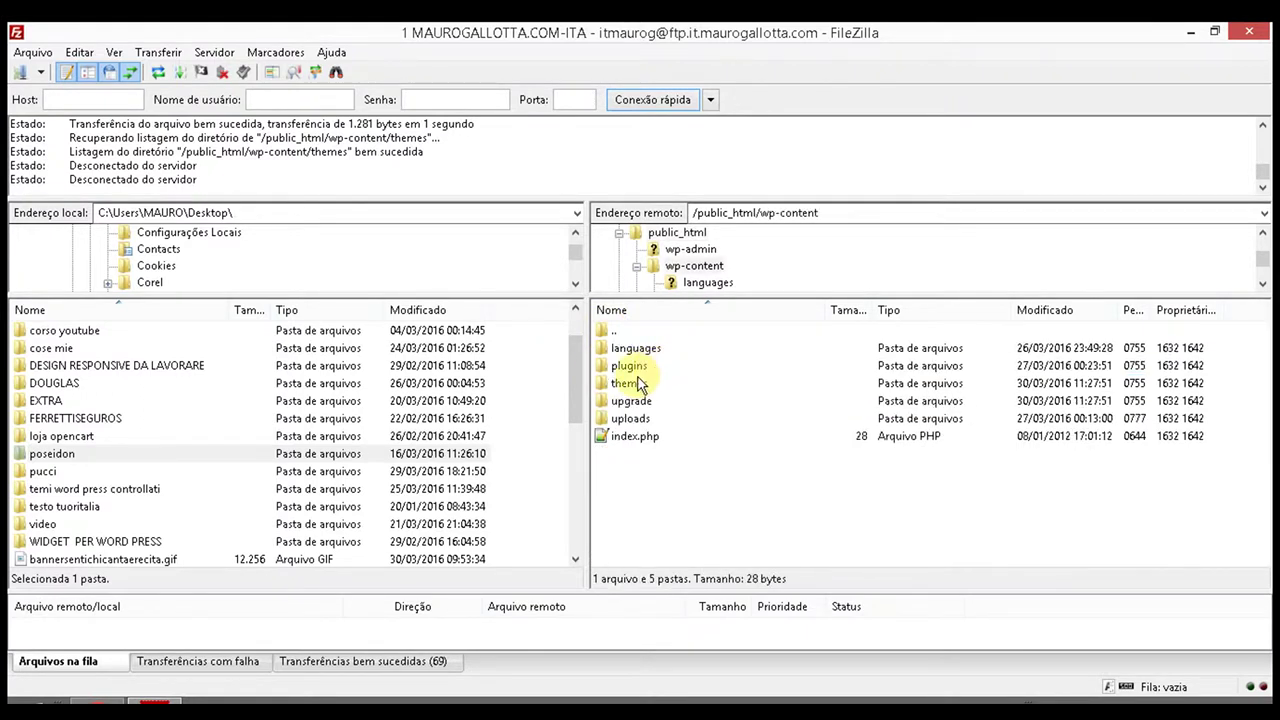
double_click(624, 384)
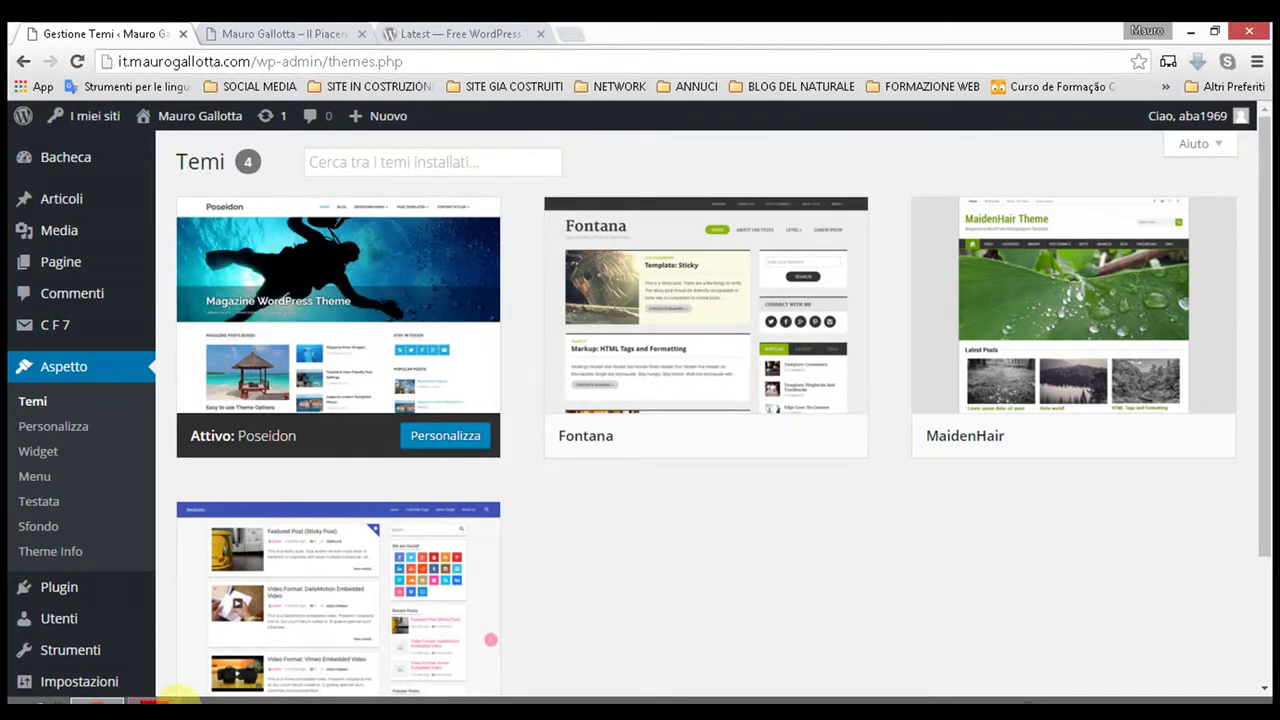
Step: Delete the remote poseidon folder from the themes directory in FileZilla, checking the browser's themes page while the deletion runs
left_click(153, 702)
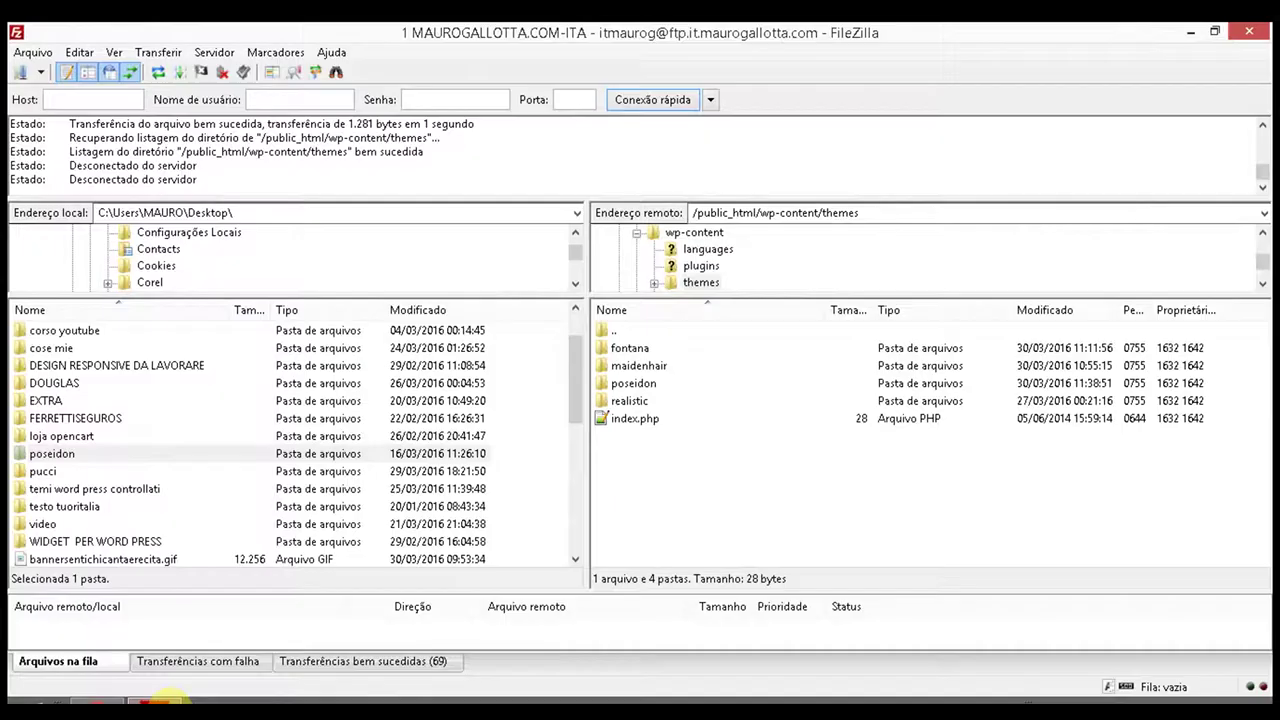
left_click(660, 368)
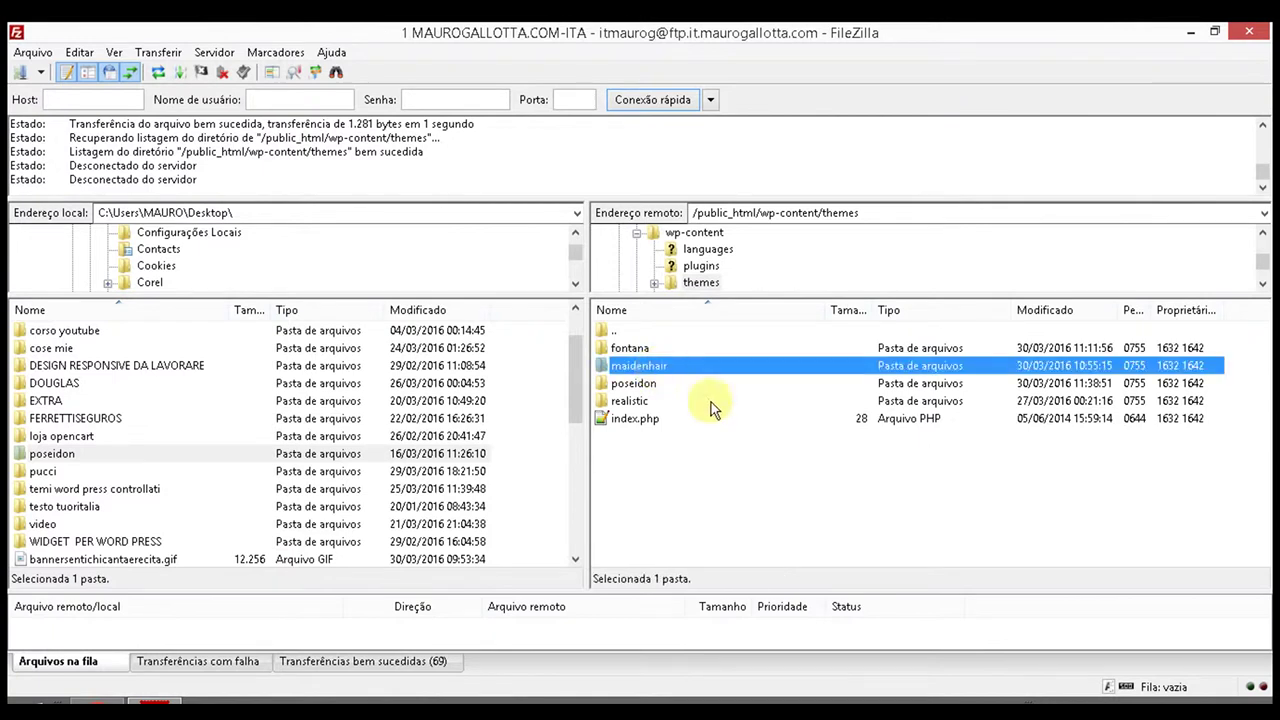
left_click(626, 385)
right_click(634, 383)
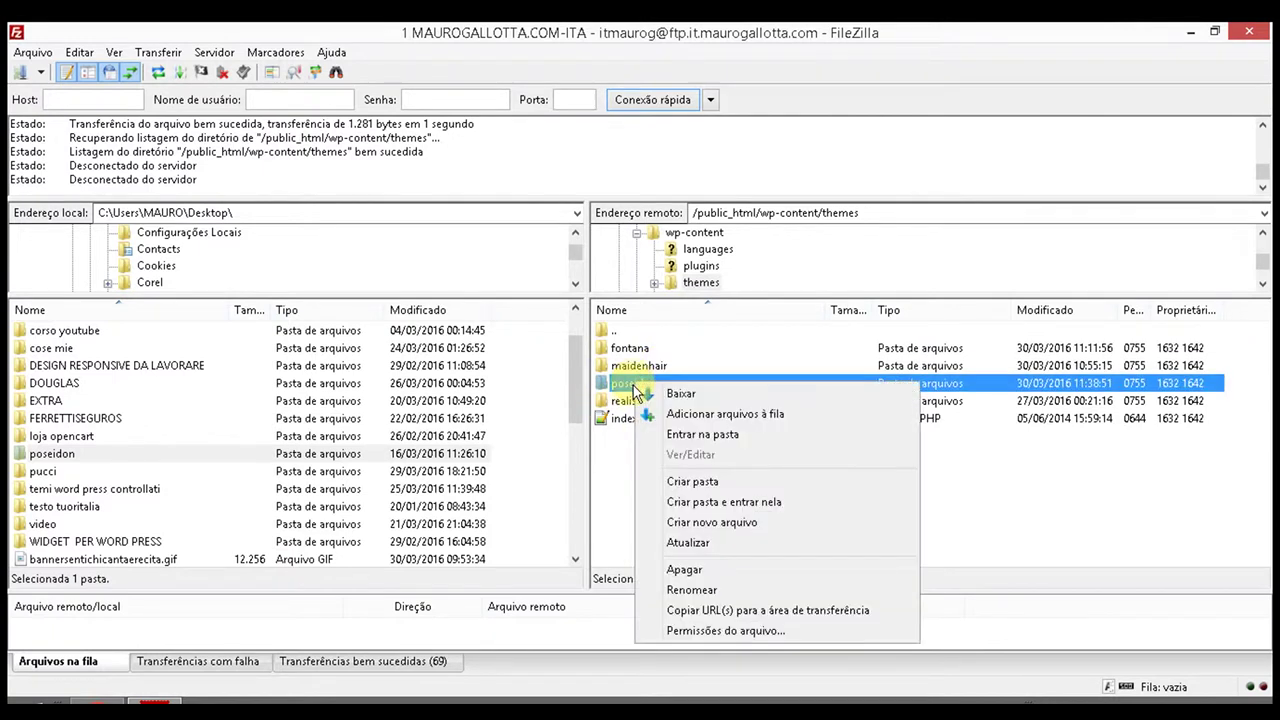
left_click(712, 564)
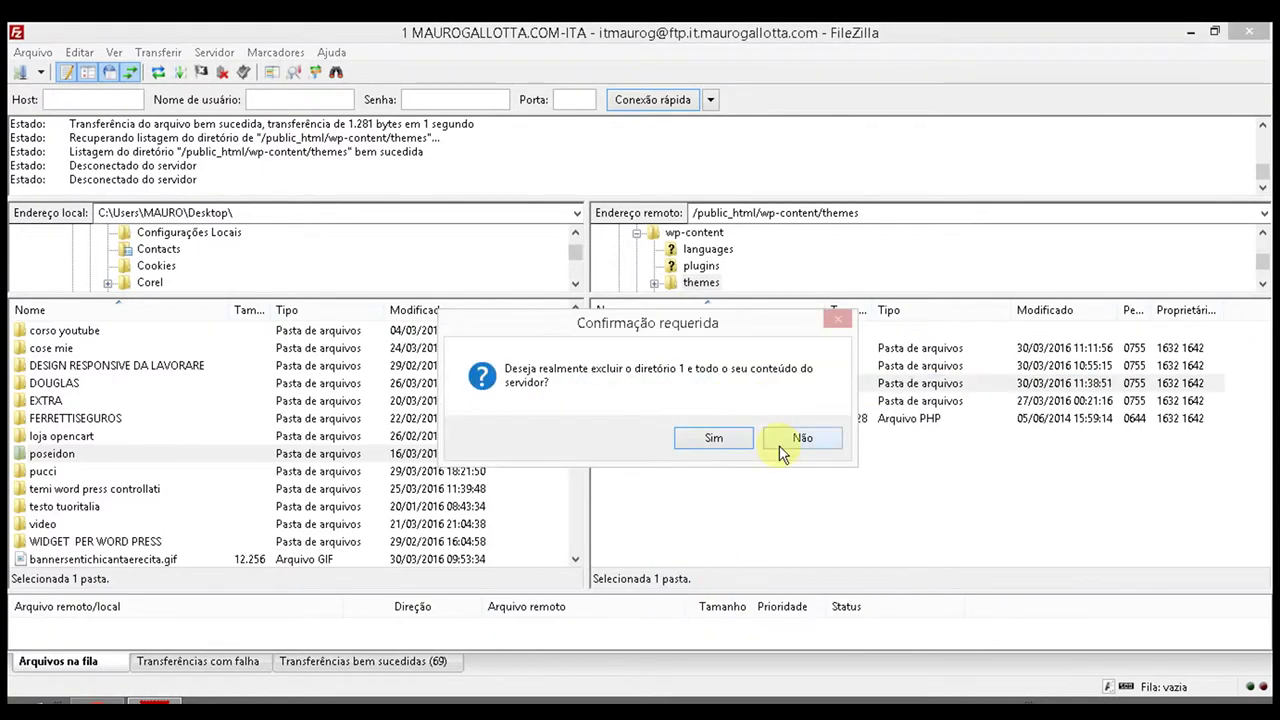
left_click(729, 438)
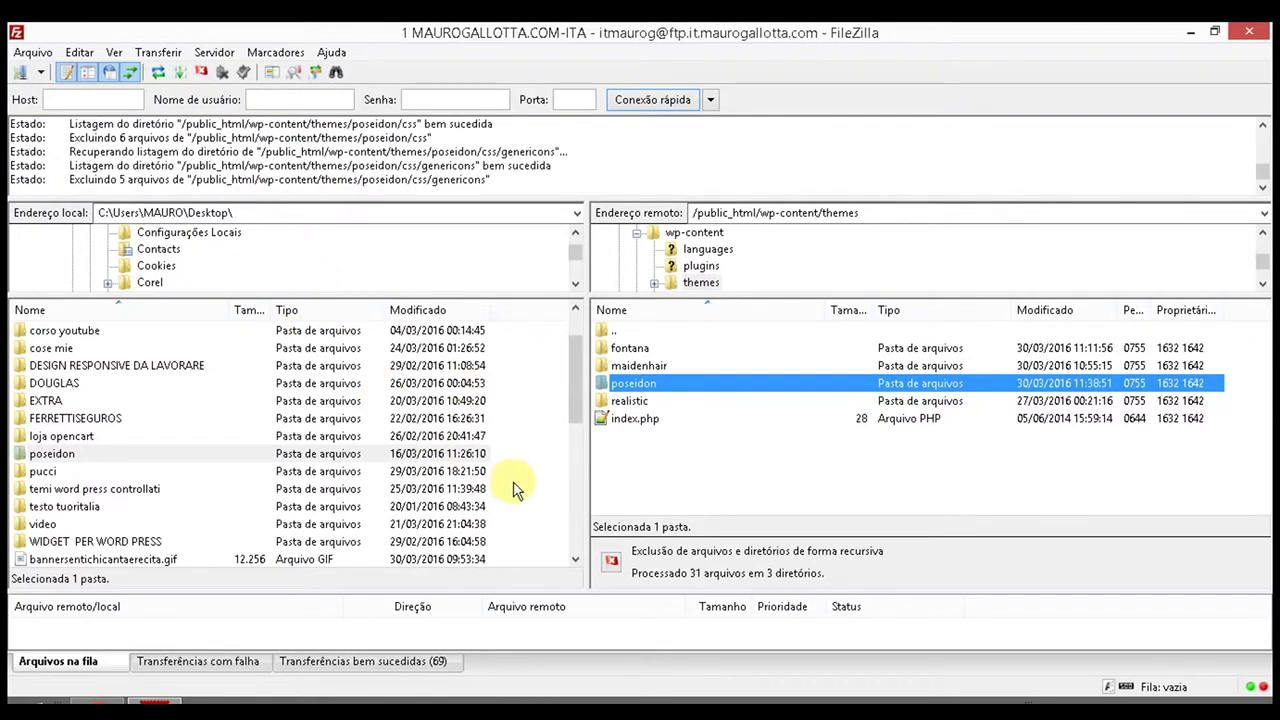
key("alt+Tab")
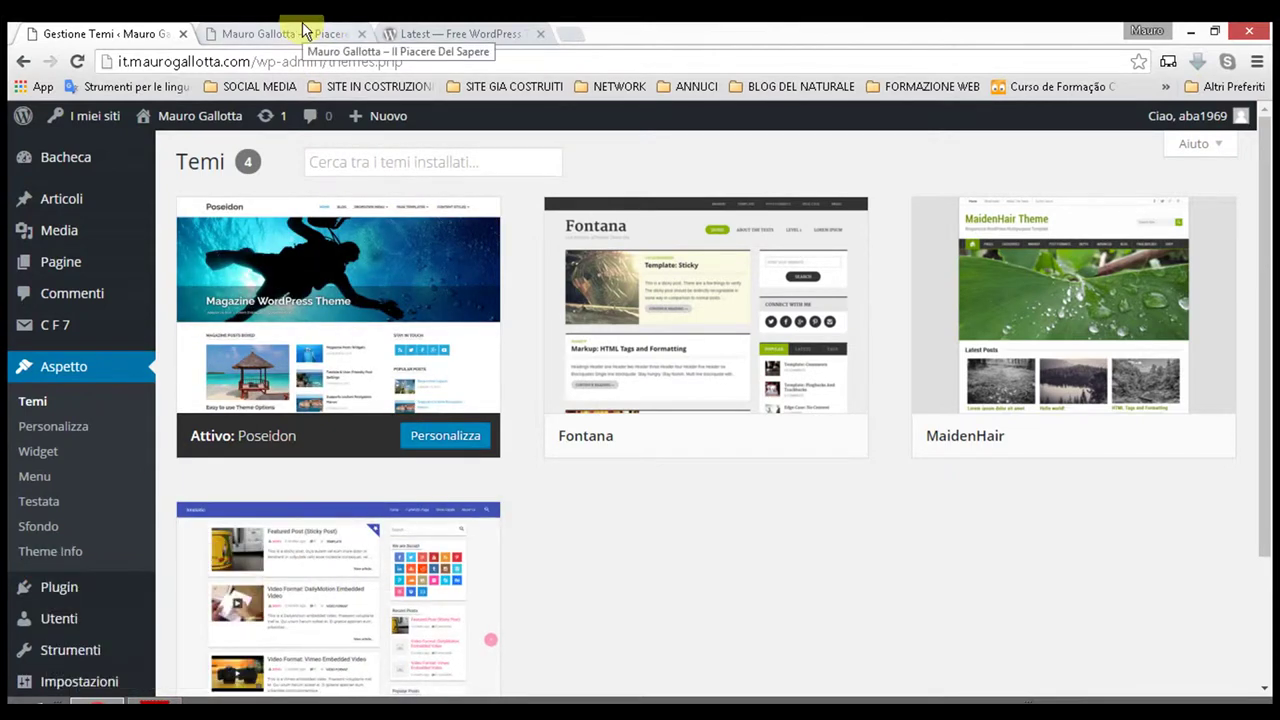
key("alt+Tab")
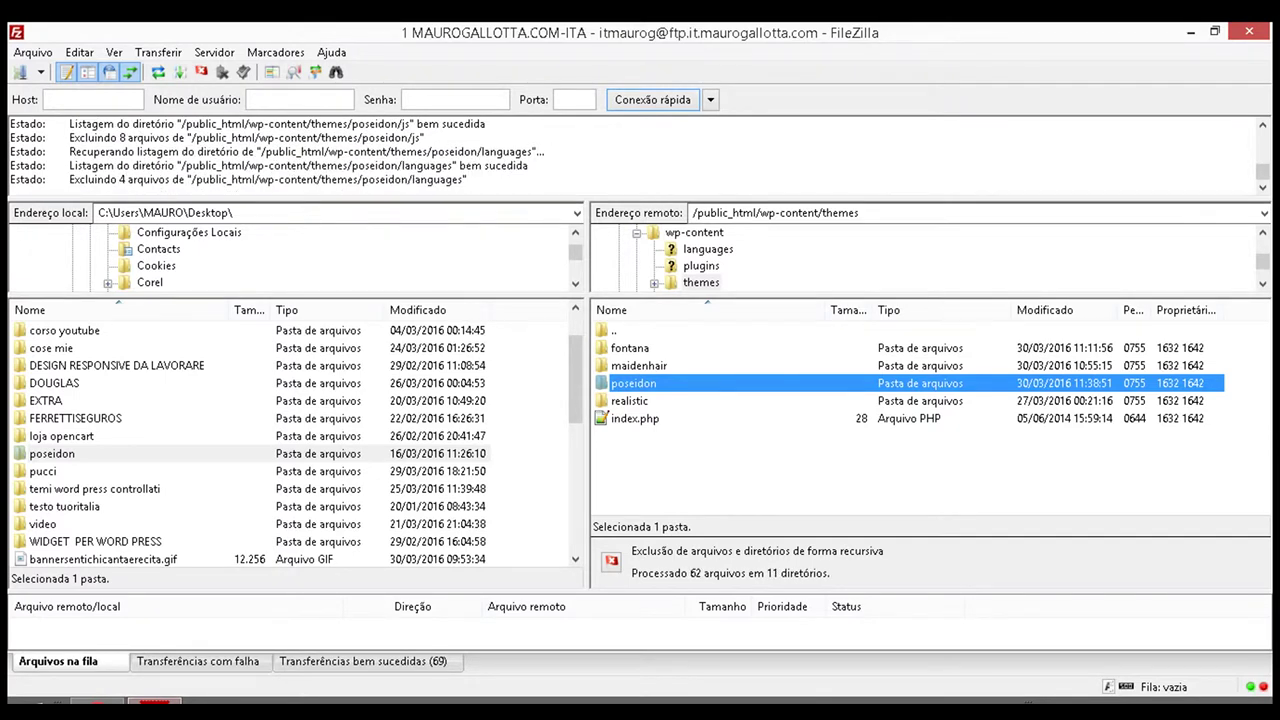
Step: Switch to the browser and reload both the site's front page and the dashboard's themes page to check the effect of the deletion
mouse_move(153, 705)
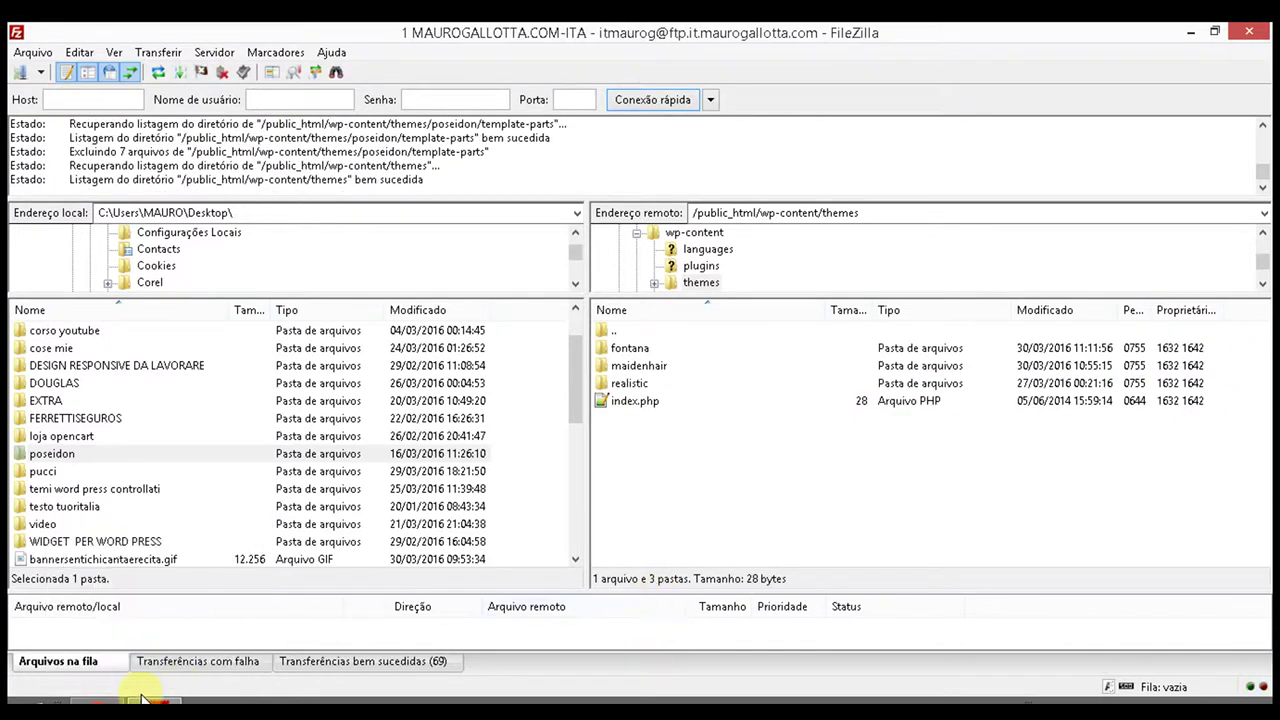
key("alt+Tab")
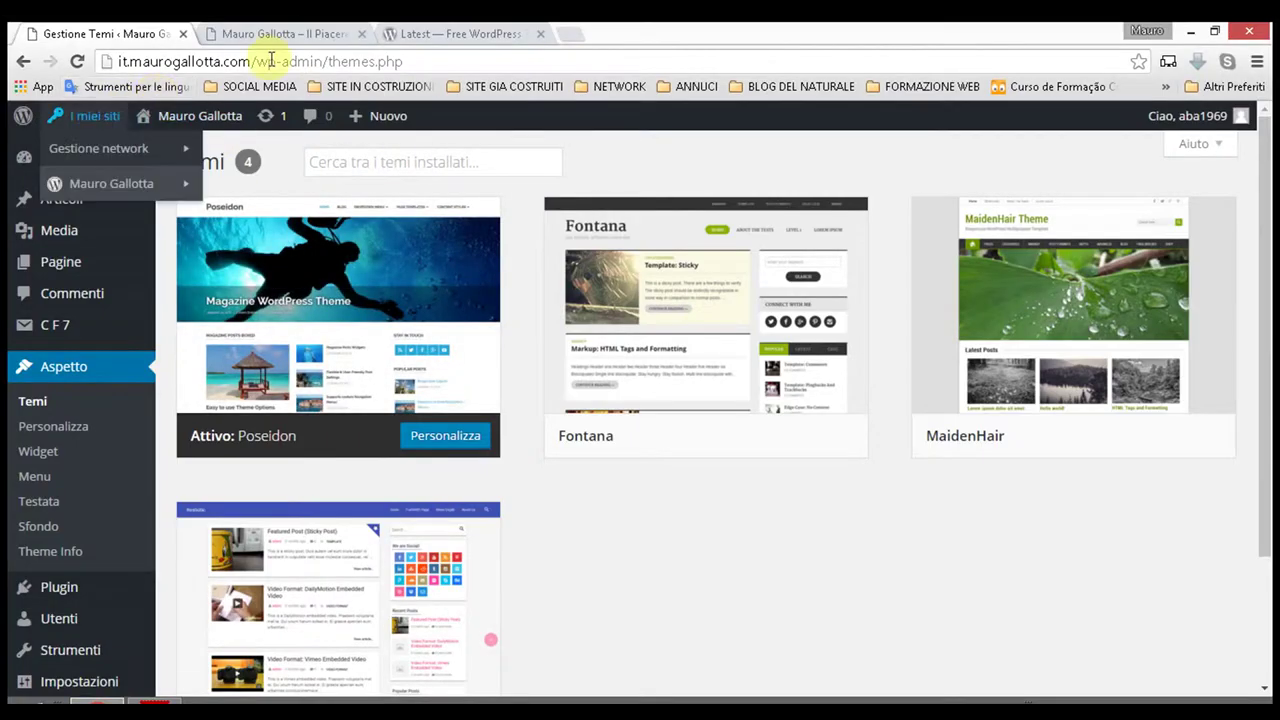
left_click(290, 33)
left_click(78, 61)
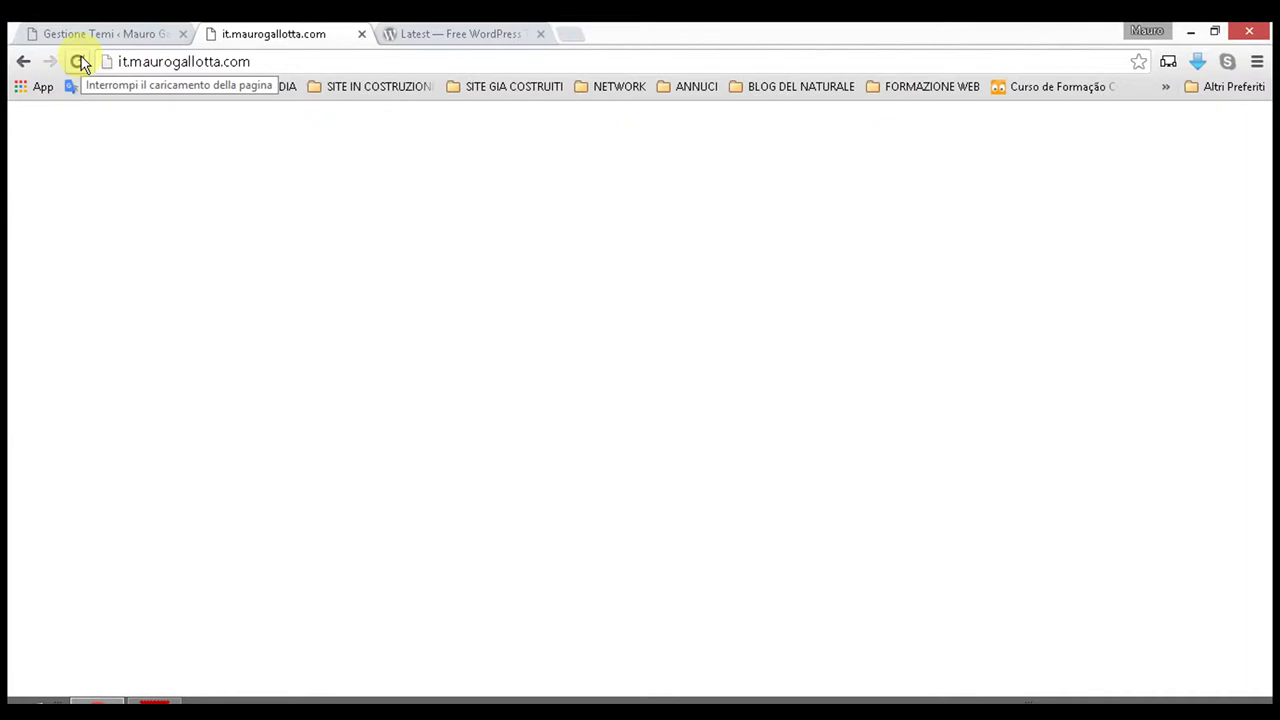
left_click(120, 30)
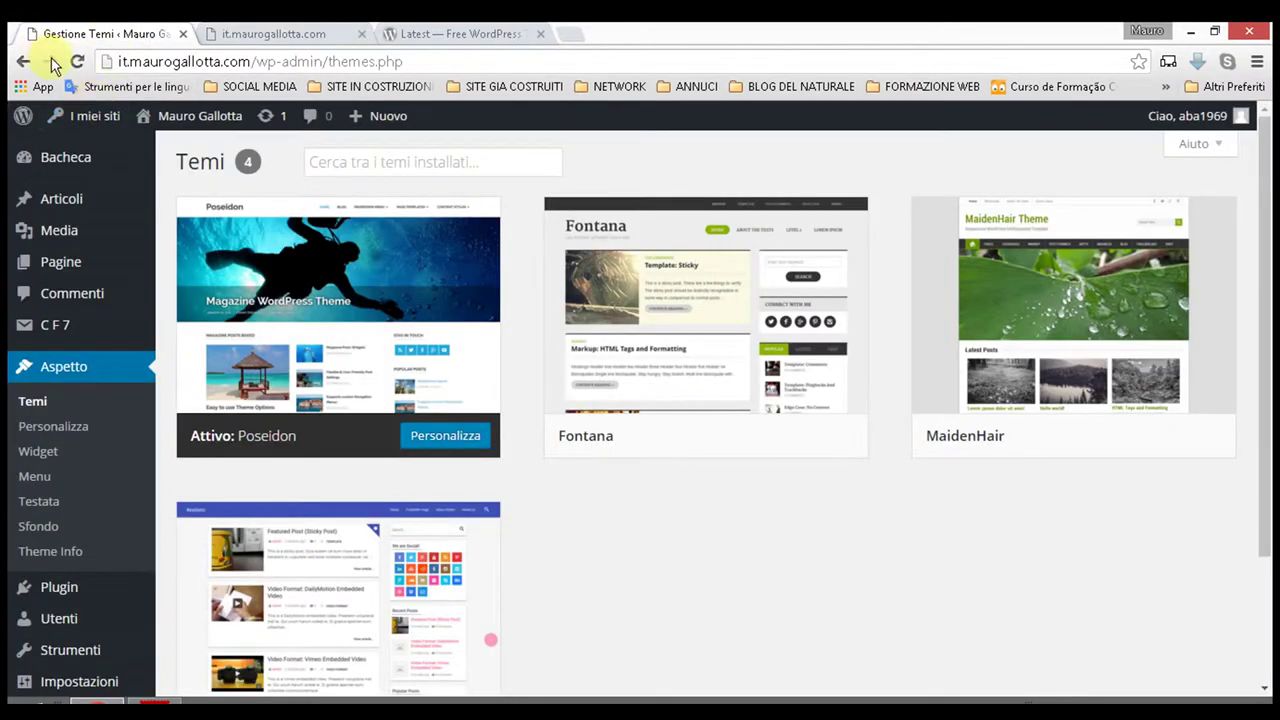
left_click(80, 61)
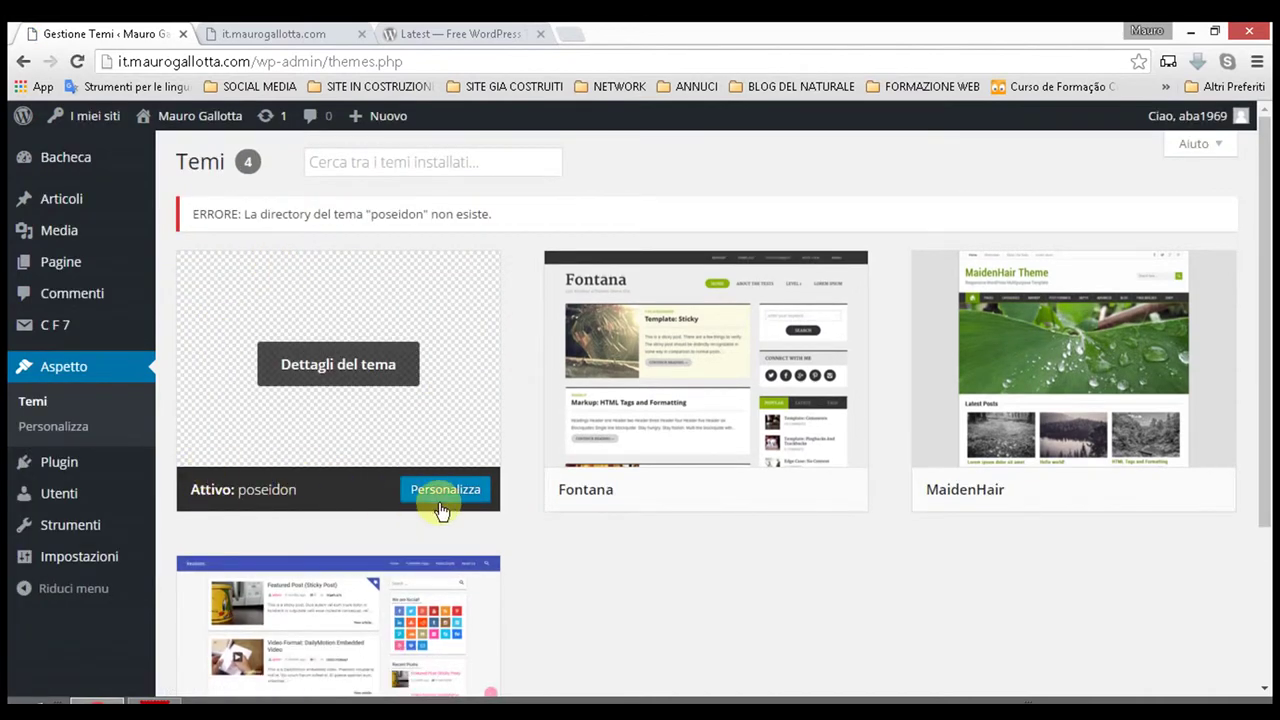
Step: Open the customizer for the missing poseidon theme, change the theme to Fontana, and save and activate it
left_click(462, 507)
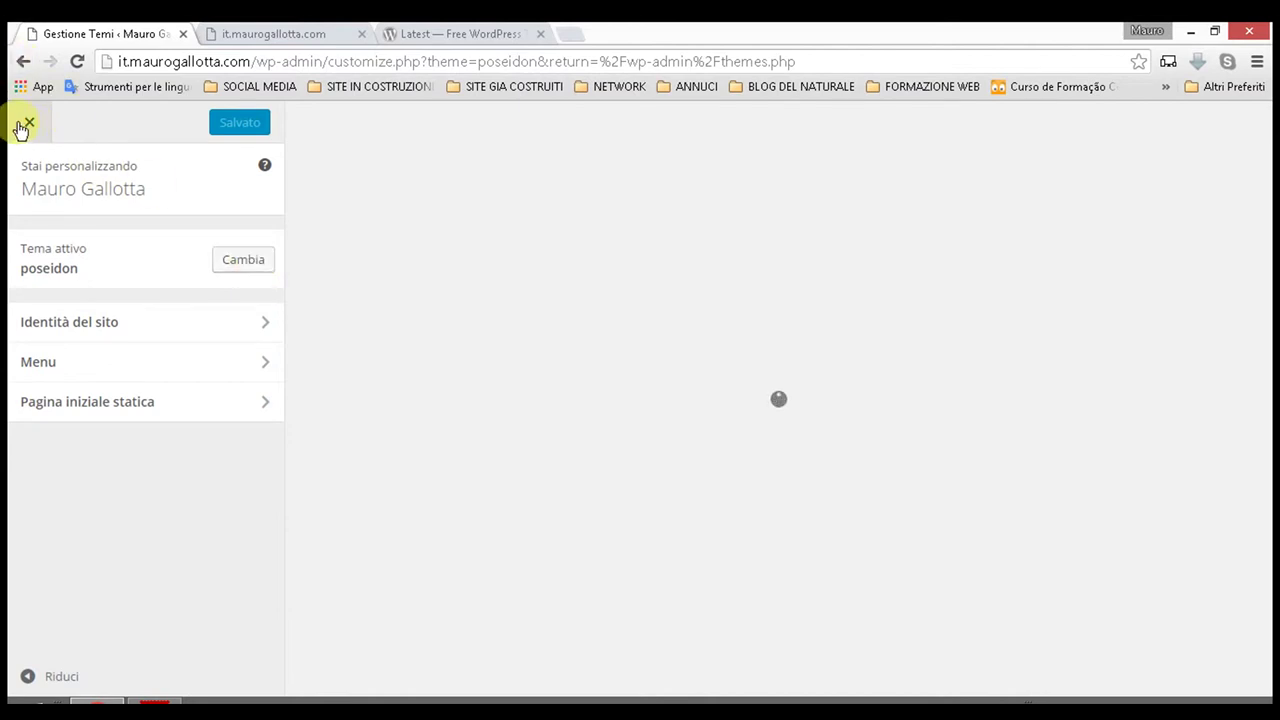
left_click(230, 258)
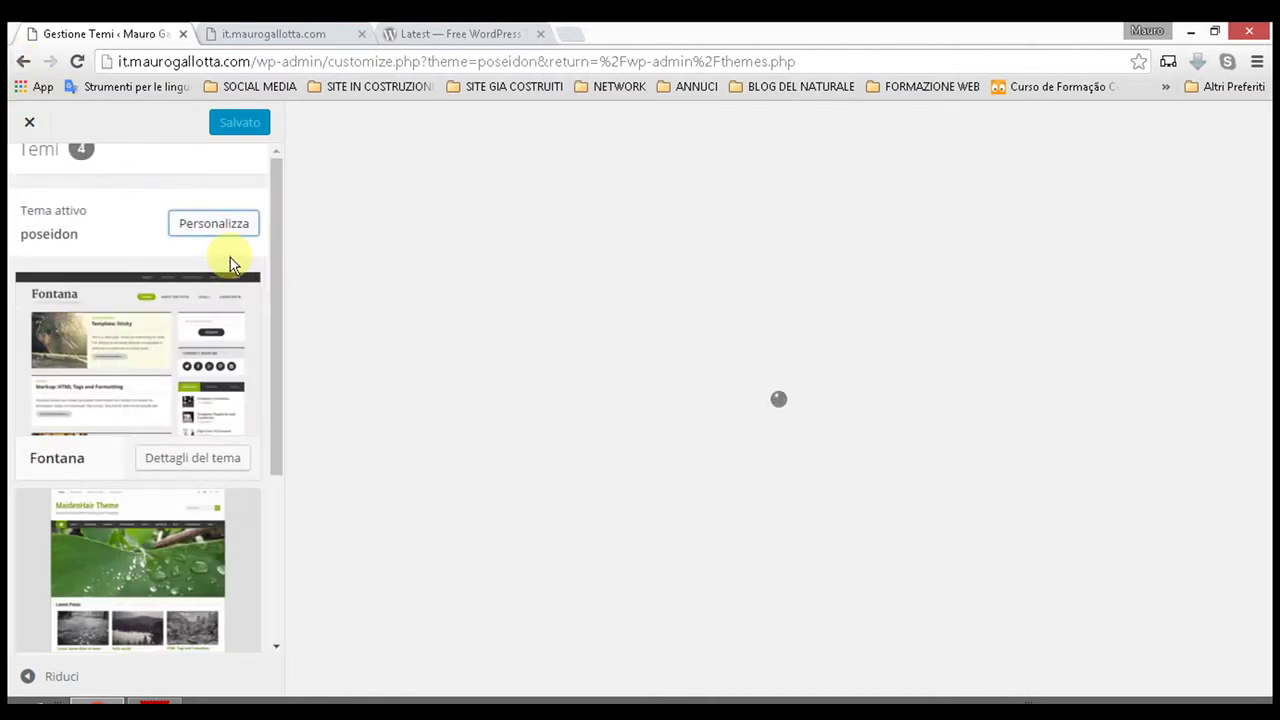
scroll(218, 283, "down", 1)
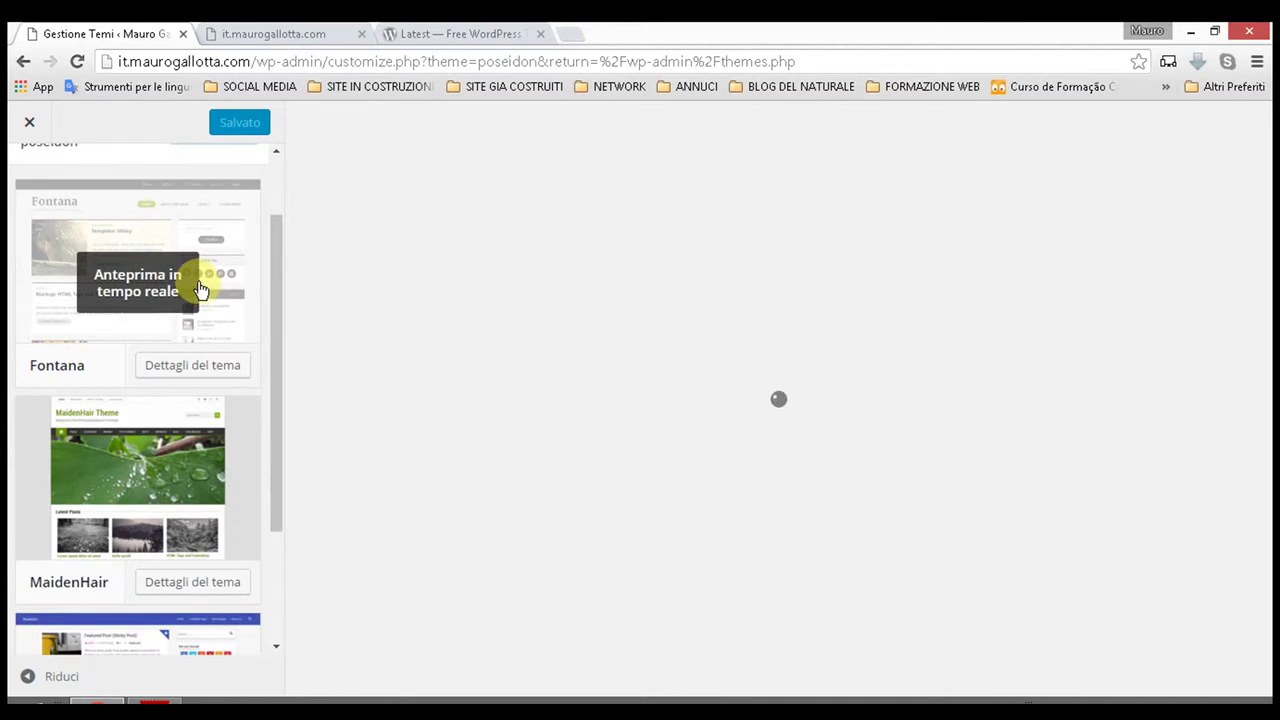
left_click(123, 303)
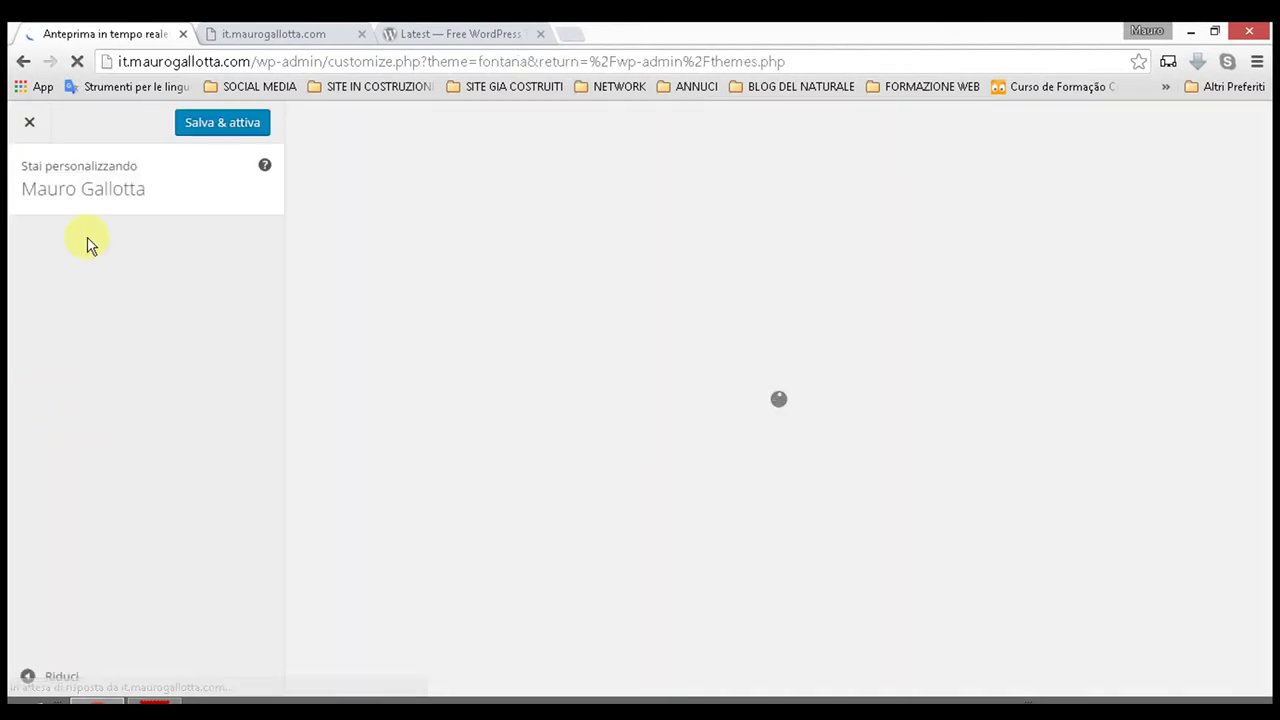
left_click(227, 125)
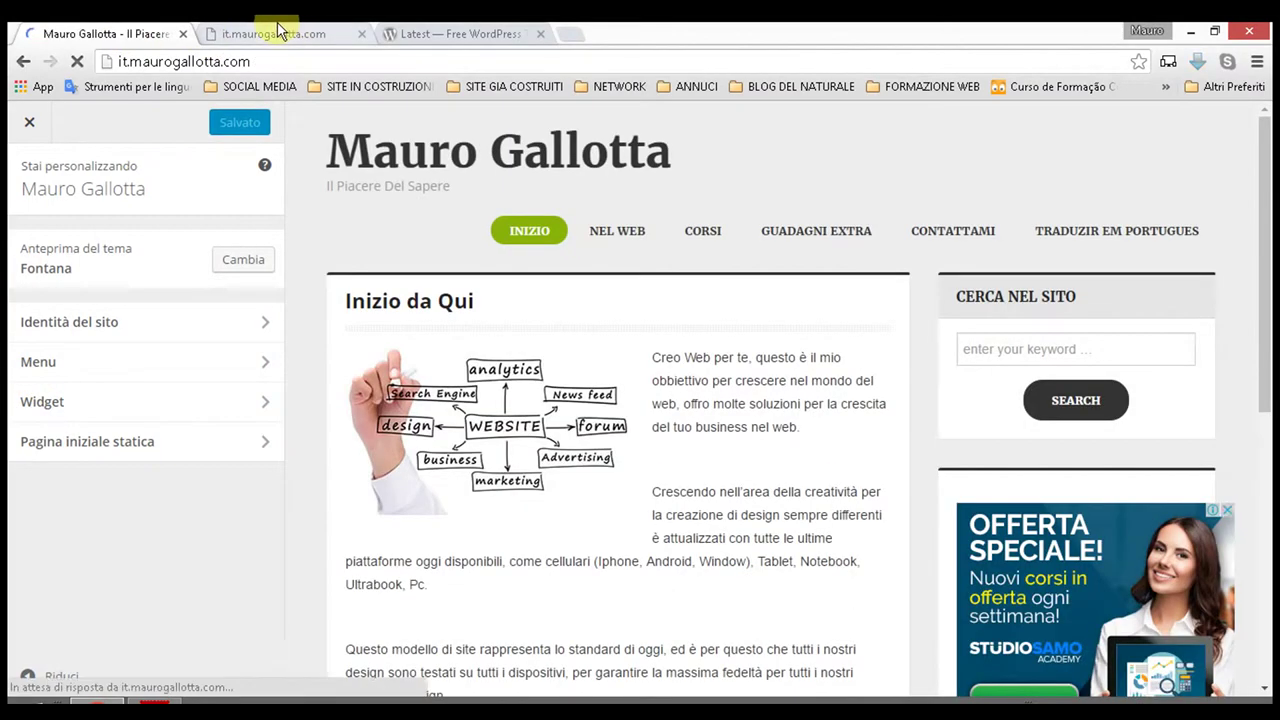
Step: Reload the site's front page and compare it with the customized site in the other browser tab
left_click(278, 32)
left_click(76, 62)
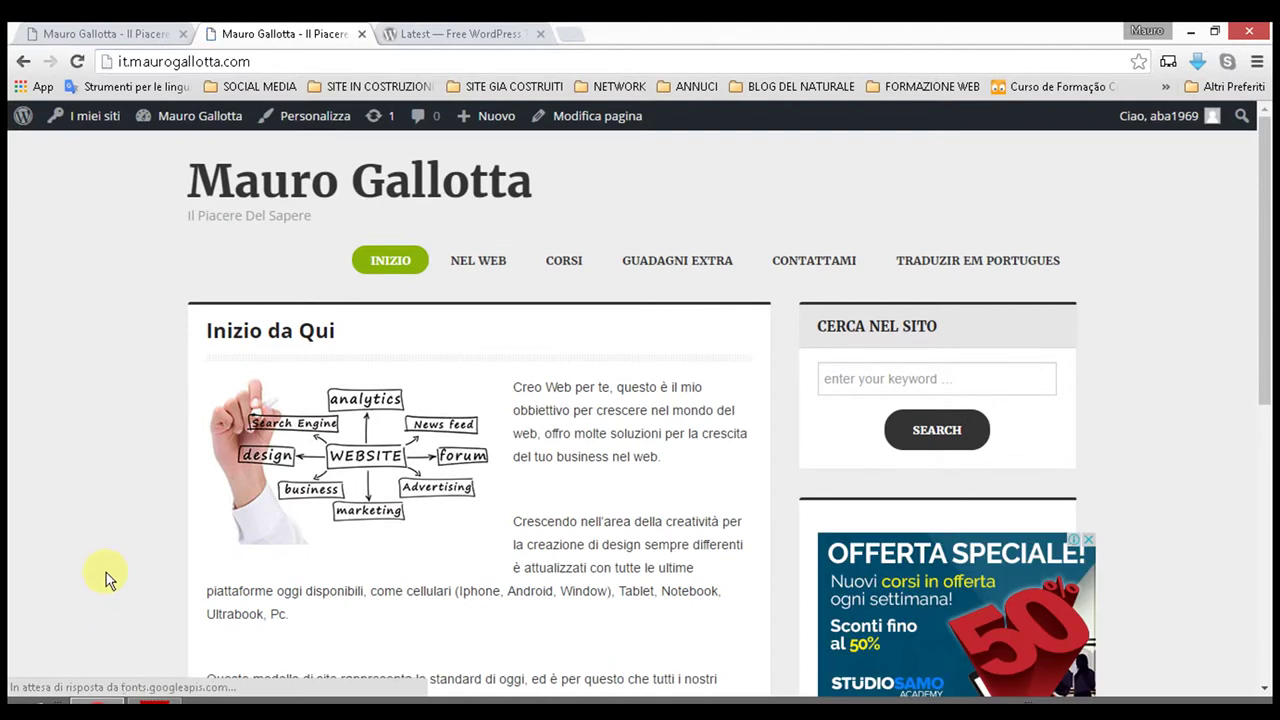
left_click(148, 31)
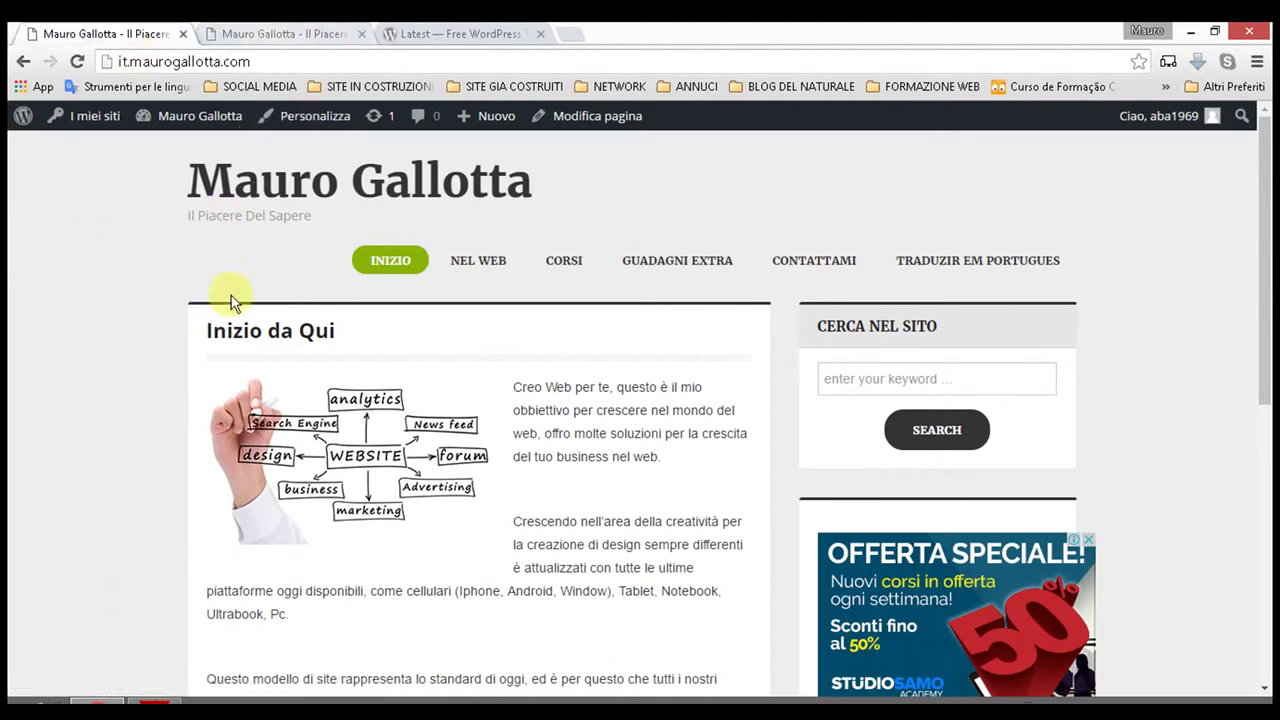
left_click(307, 31)
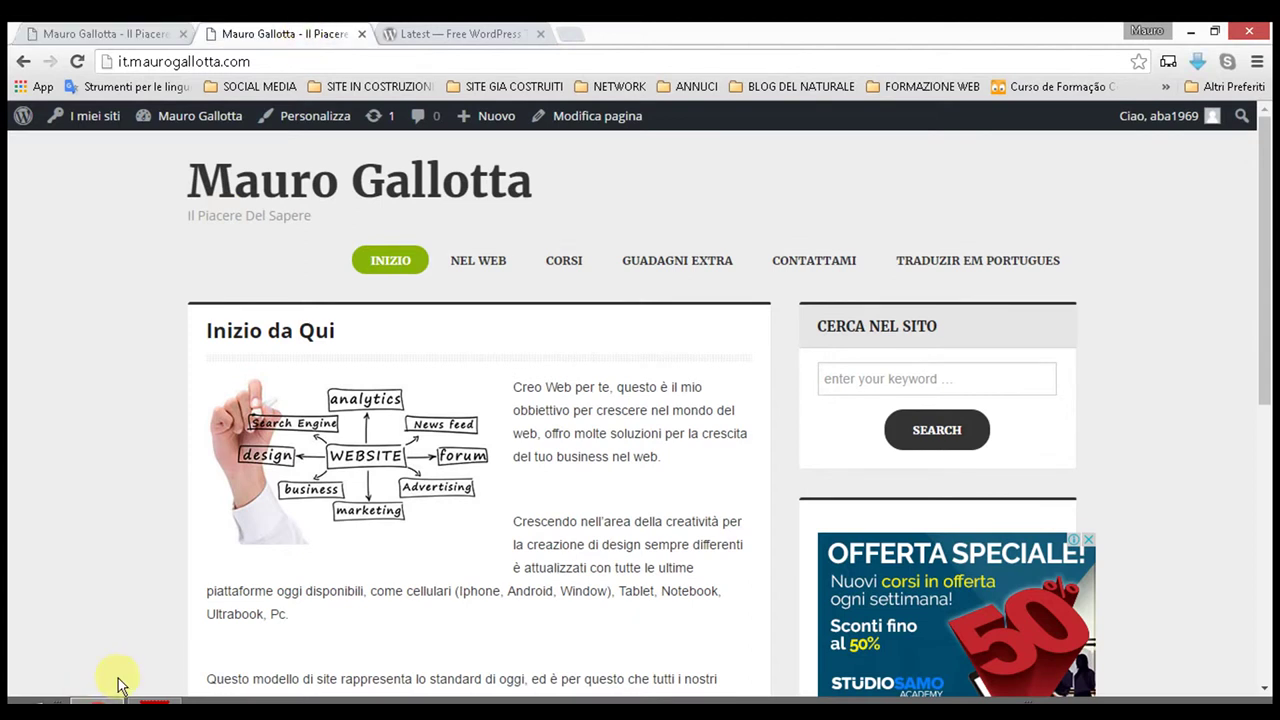
left_click(115, 33)
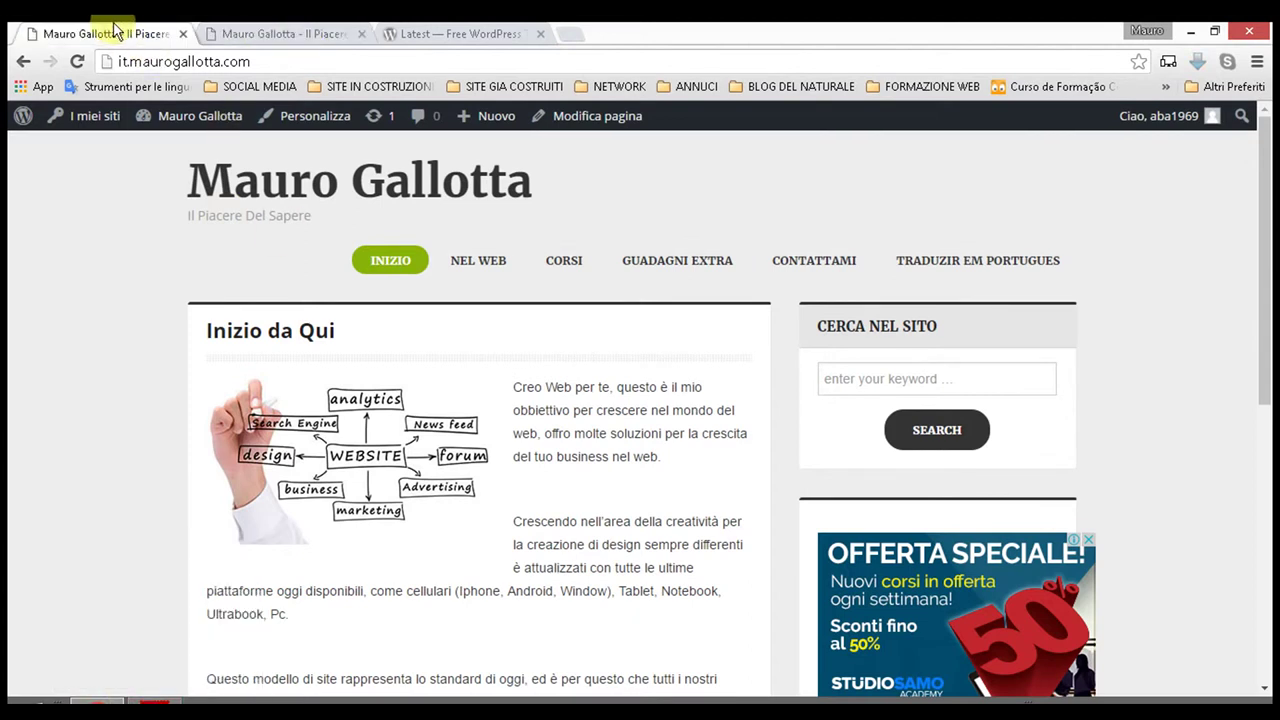
Step: Switch to FileZilla to review the remote themes directory, then return to the site in the browser
left_click(155, 700)
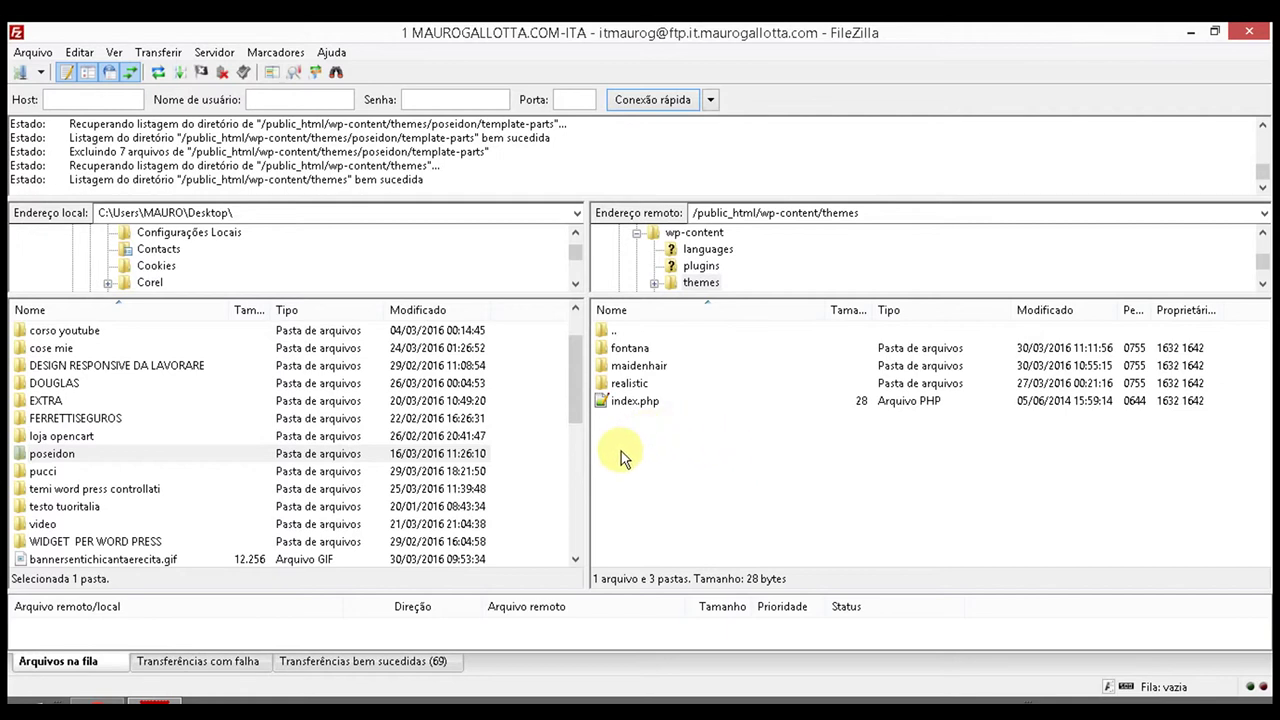
mouse_move(98, 702)
left_click(128, 630)
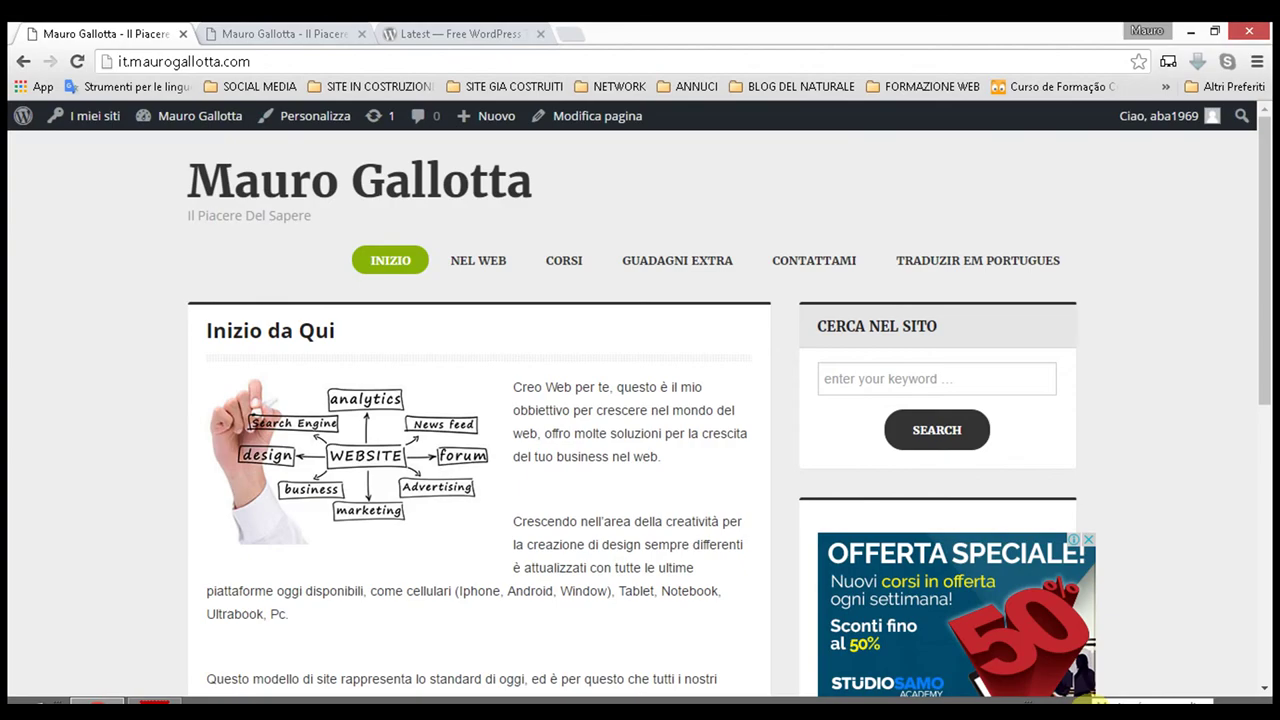
left_click(1095, 703)
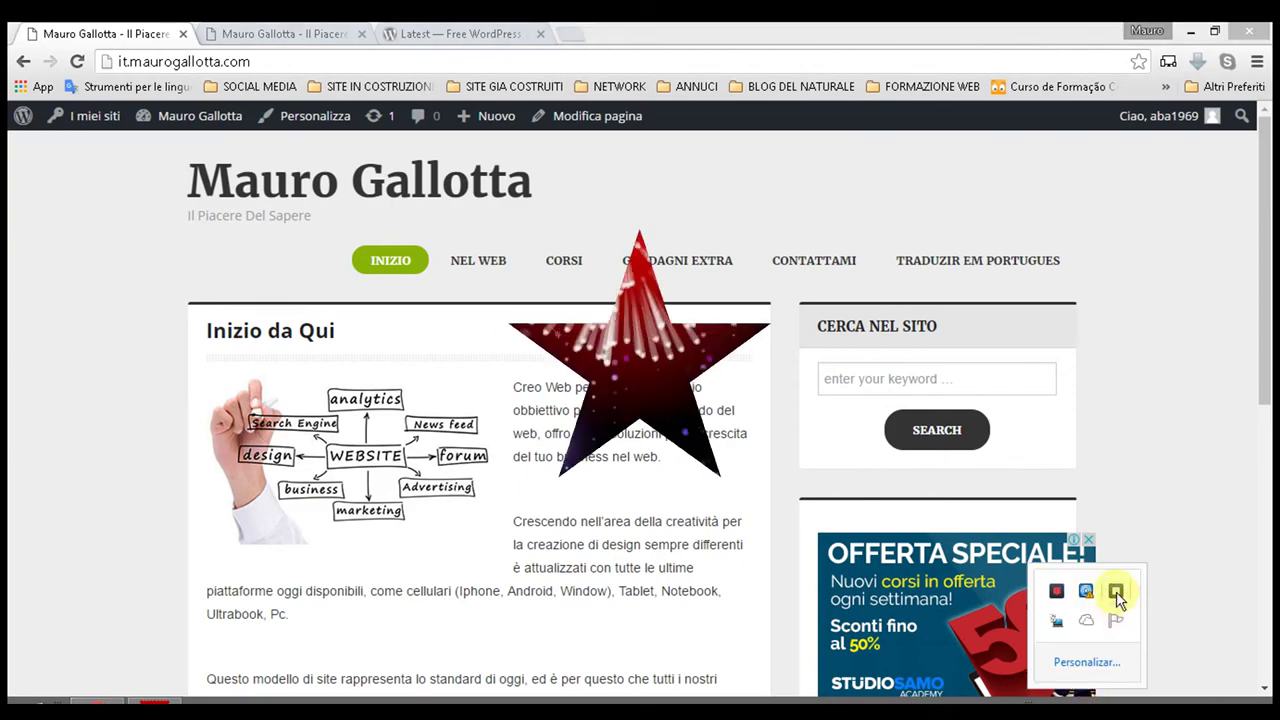